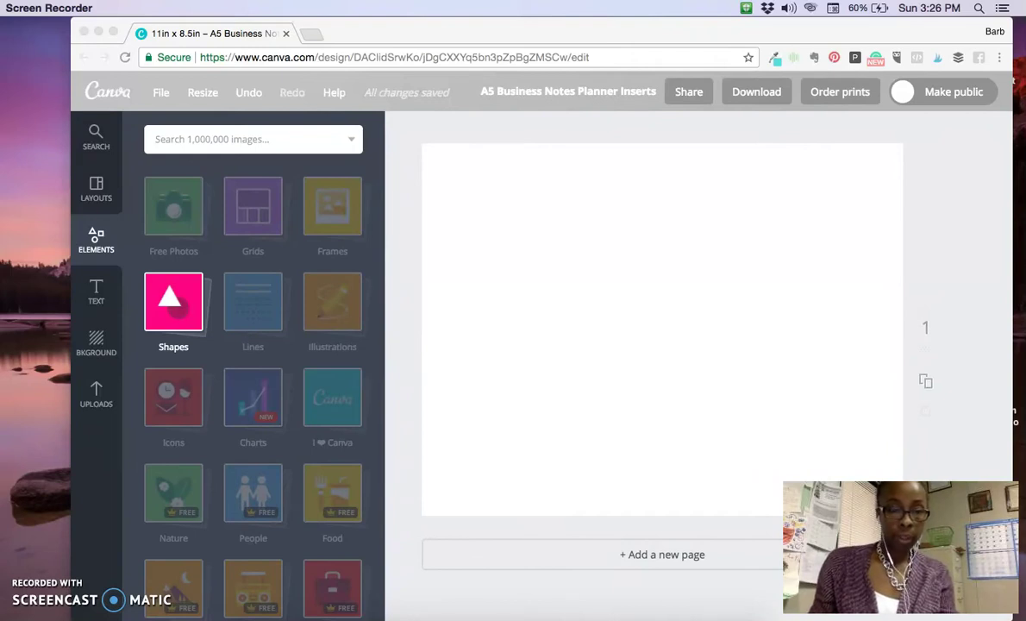
- Check the page's current dimensions in the file menu, then close it
click(165, 93)
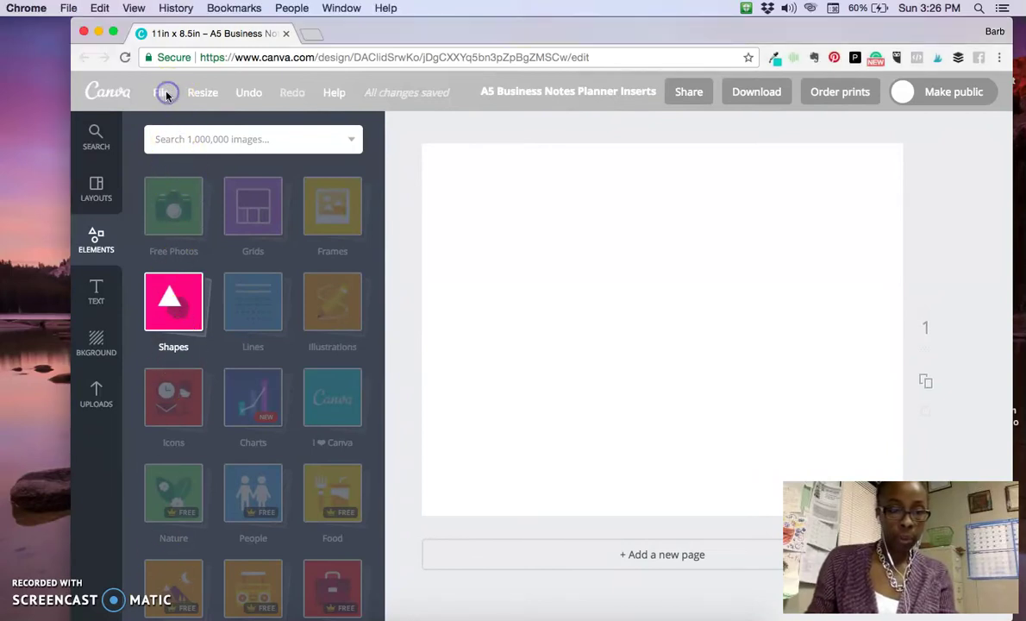
click(164, 94)
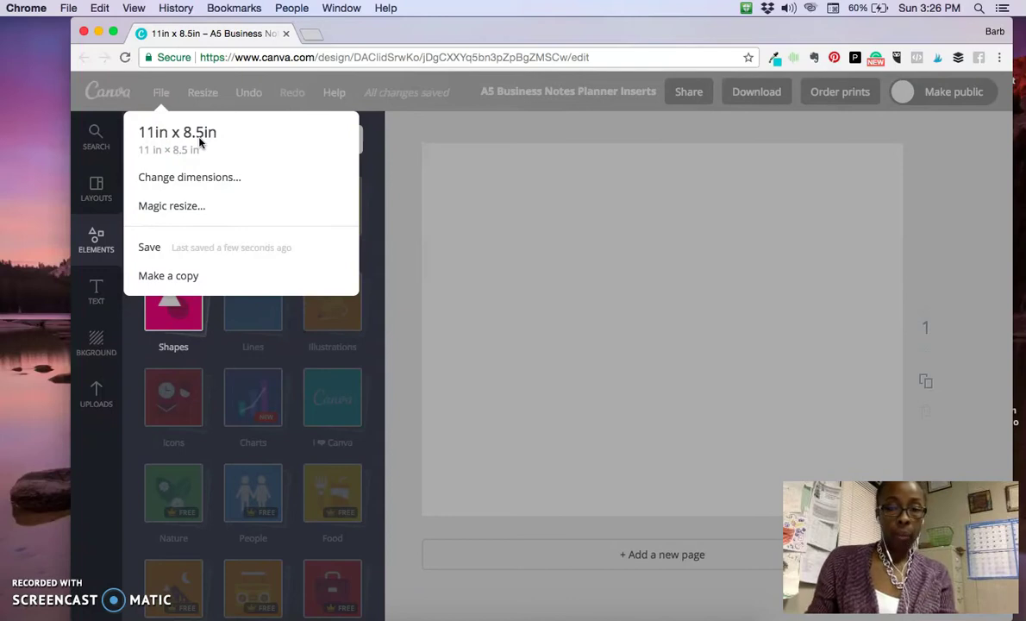
click(406, 187)
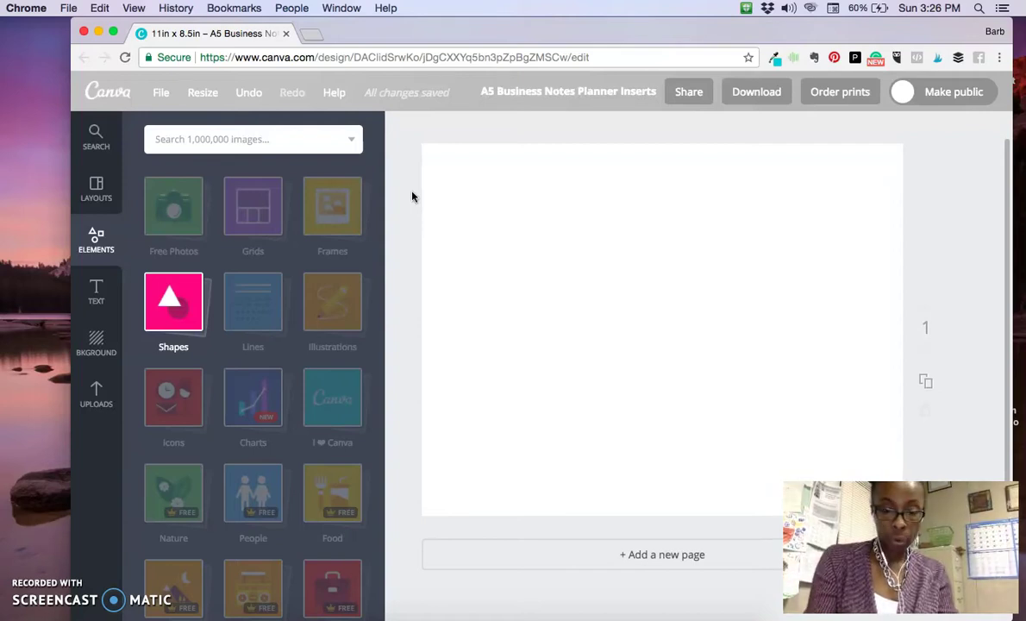
- Apply a multi-column grid from Elements > Grids so grey columns cover the page
click(494, 222)
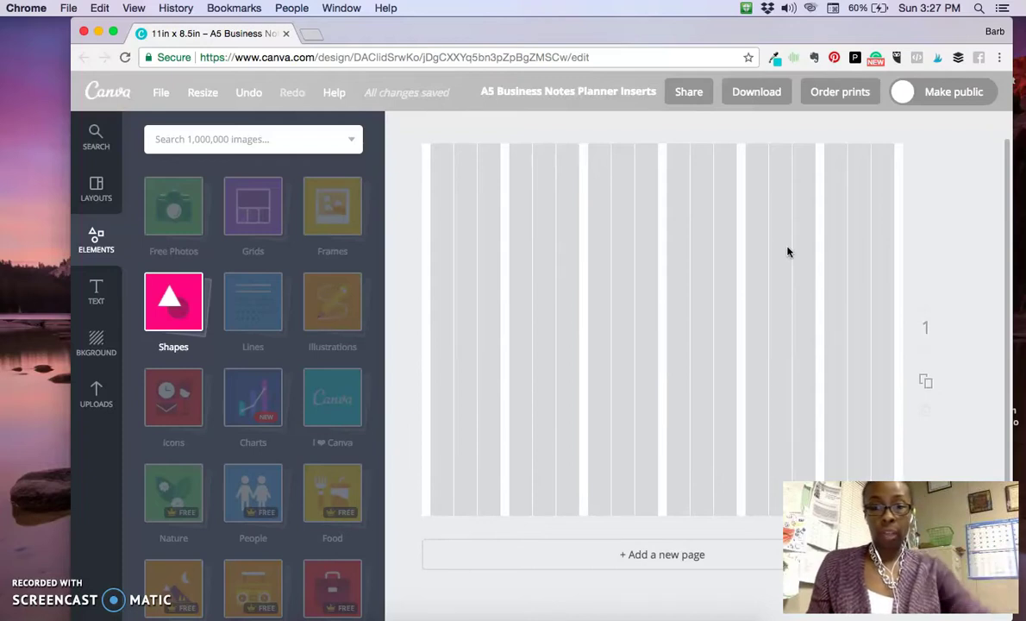
drag(776, 249, 545, 196)
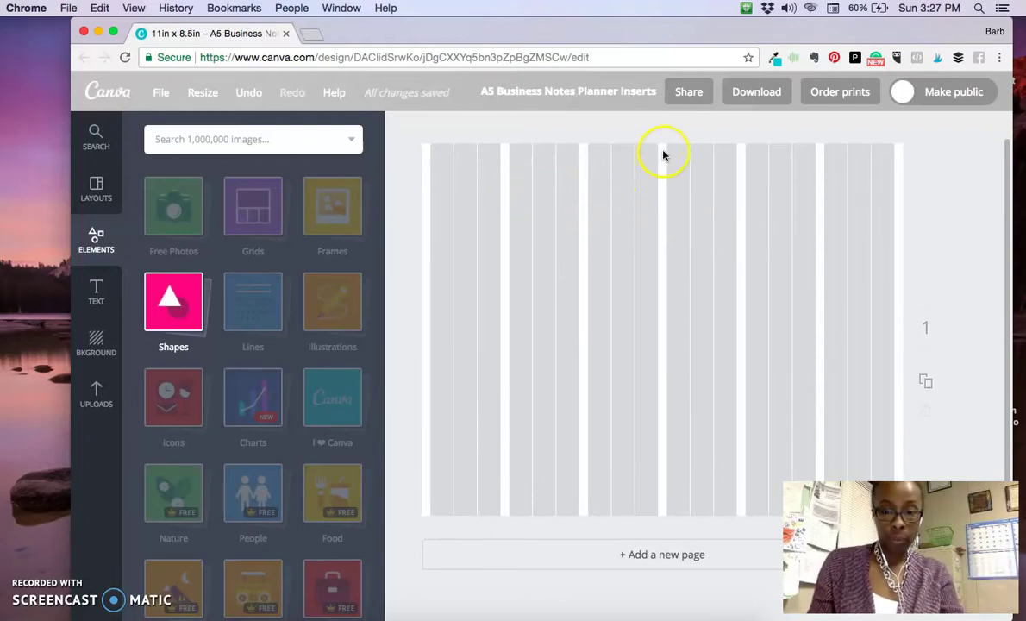
drag(663, 152, 662, 516)
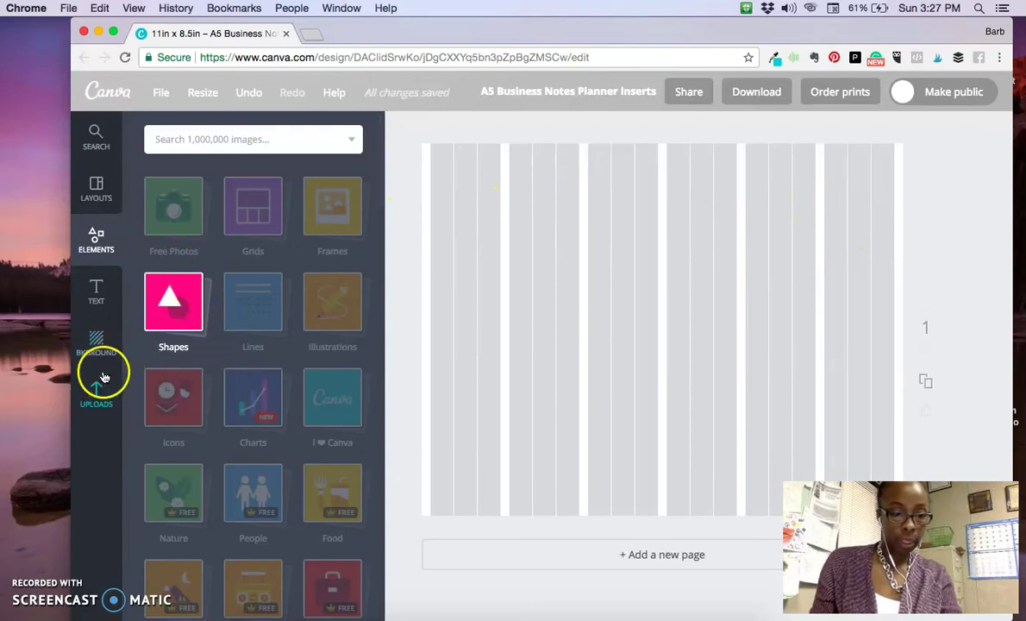
- Add a heading text box reading 'Personal Notes'
click(96, 291)
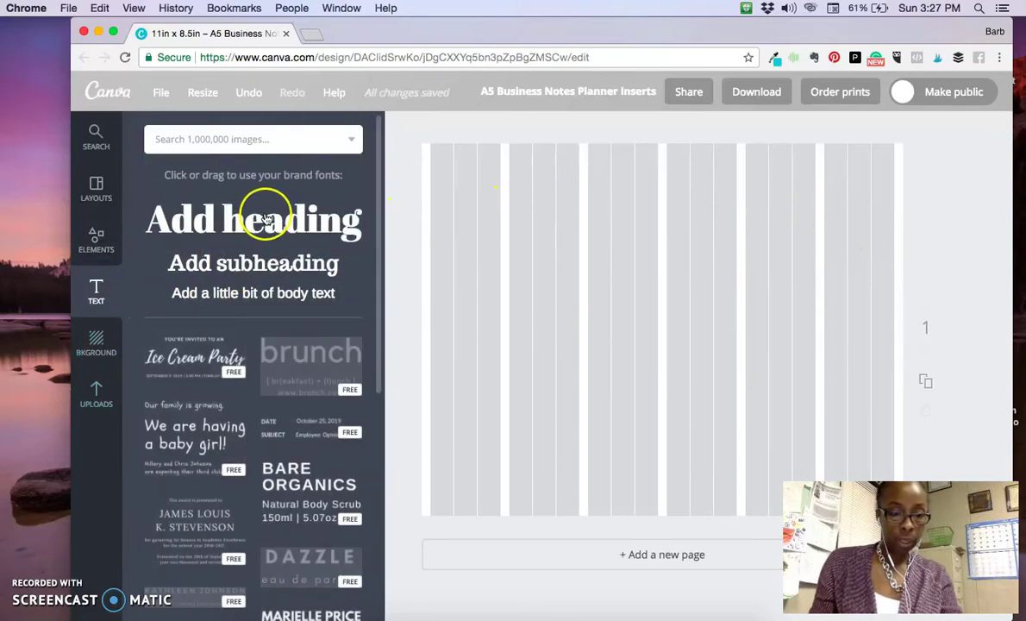
click(267, 220)
click(590, 330)
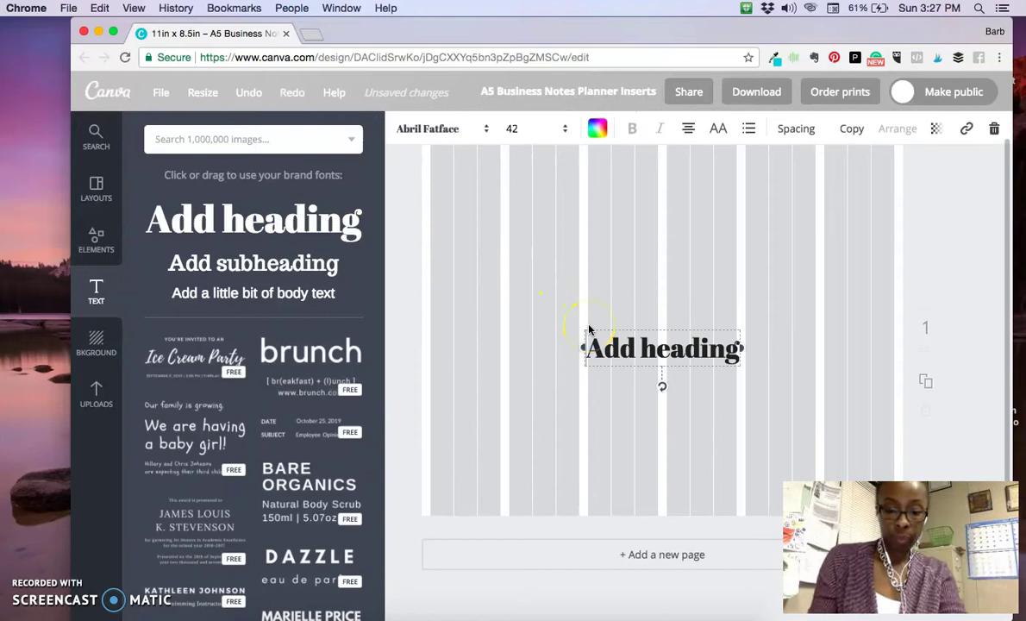
click(590, 330)
text(Personal Notes)
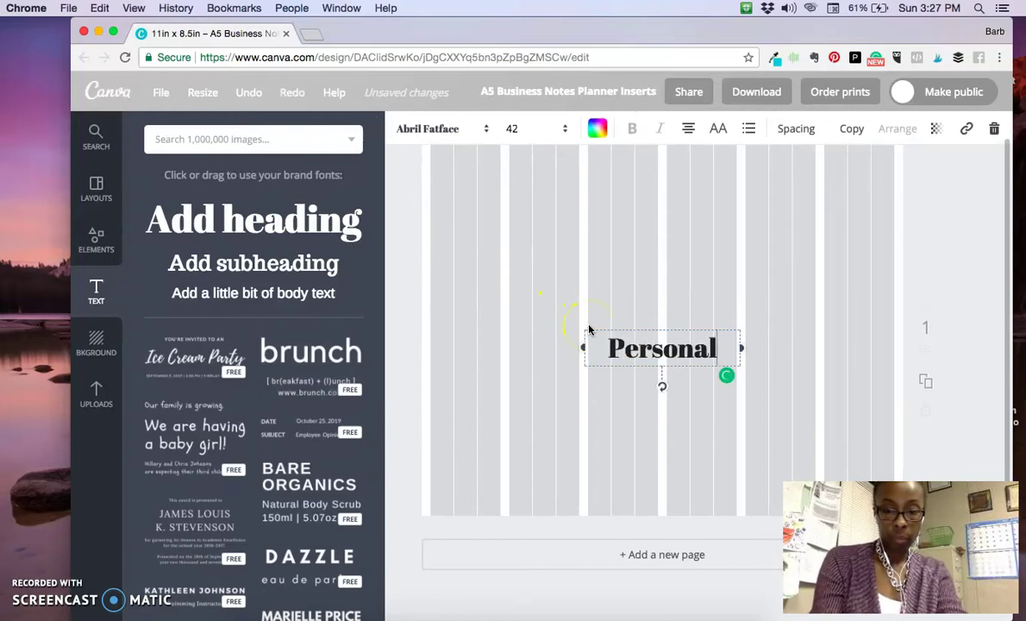
- Move the heading to the page's top-left and shrink it from 42 to 32
click(678, 330)
drag(677, 328, 566, 161)
scroll(607, 304, up, 1)
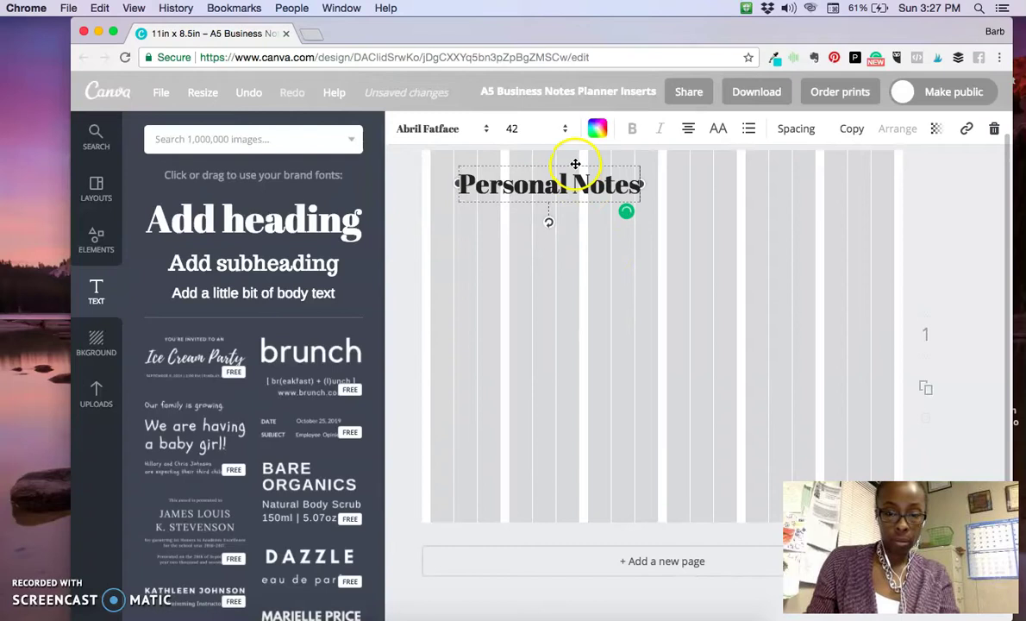
drag(572, 163, 571, 160)
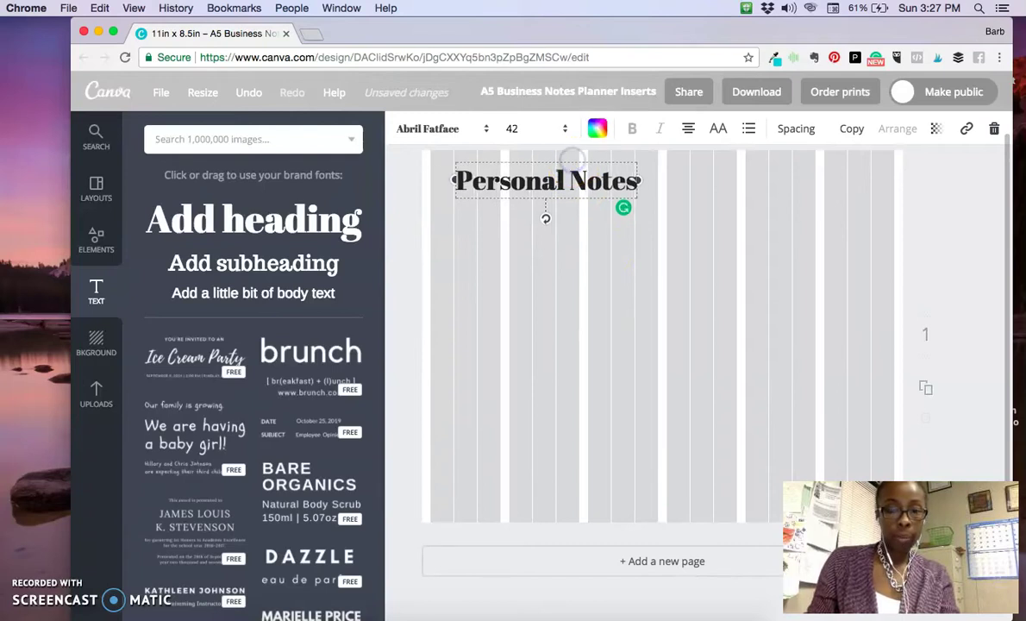
double_click(556, 178)
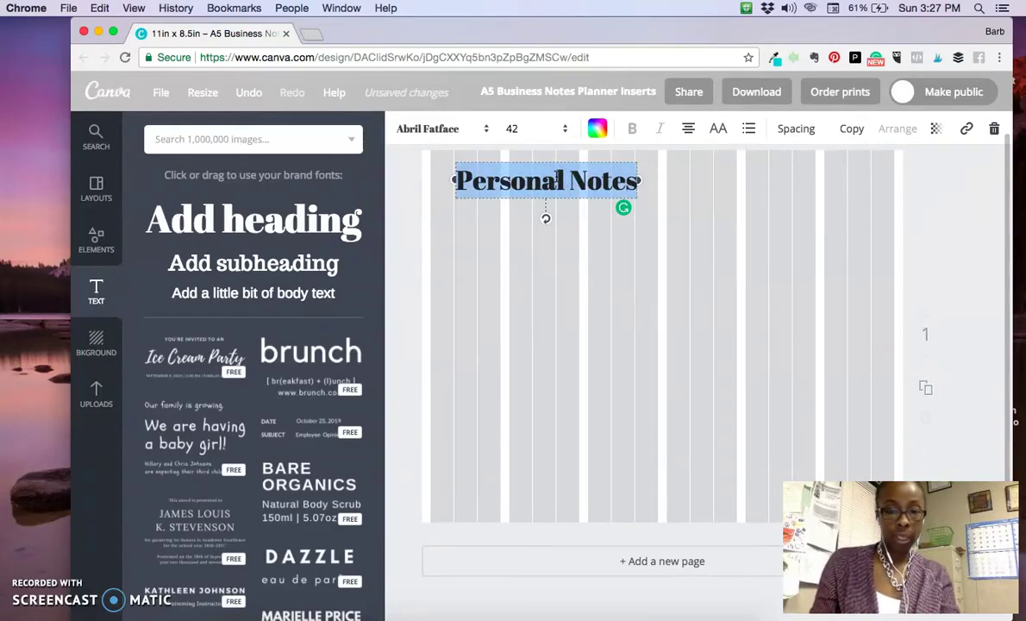
click(552, 129)
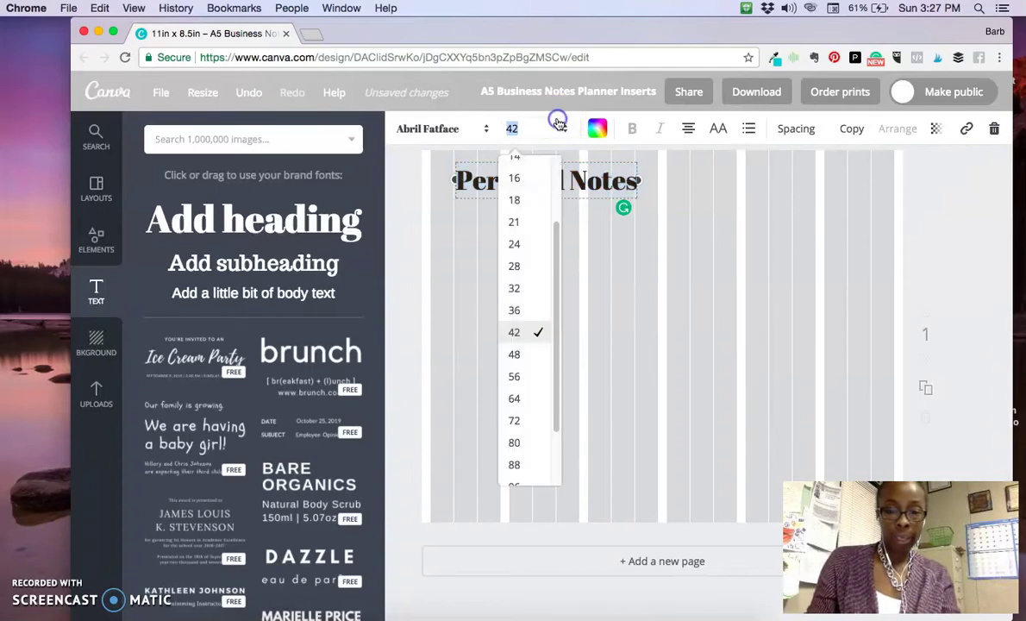
click(532, 288)
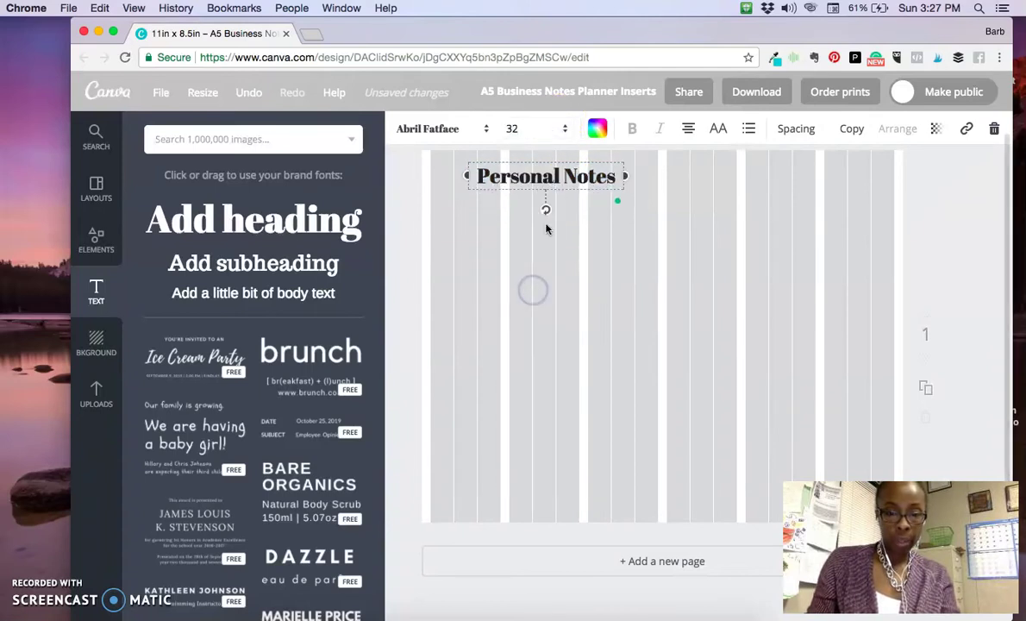
click(535, 166)
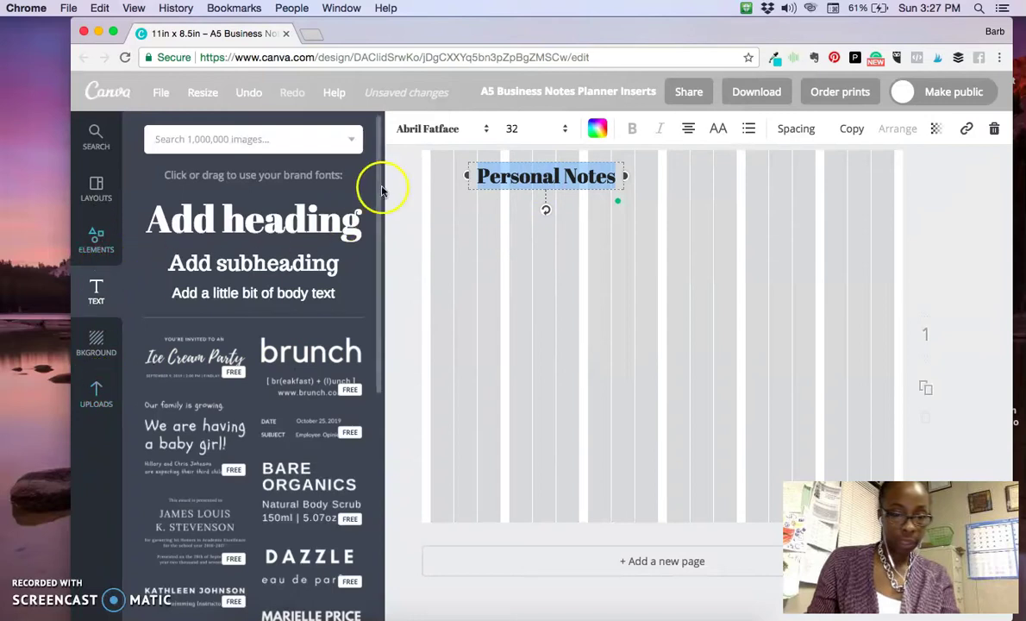
- Try the Nattalia Script Regular font on the heading
click(447, 137)
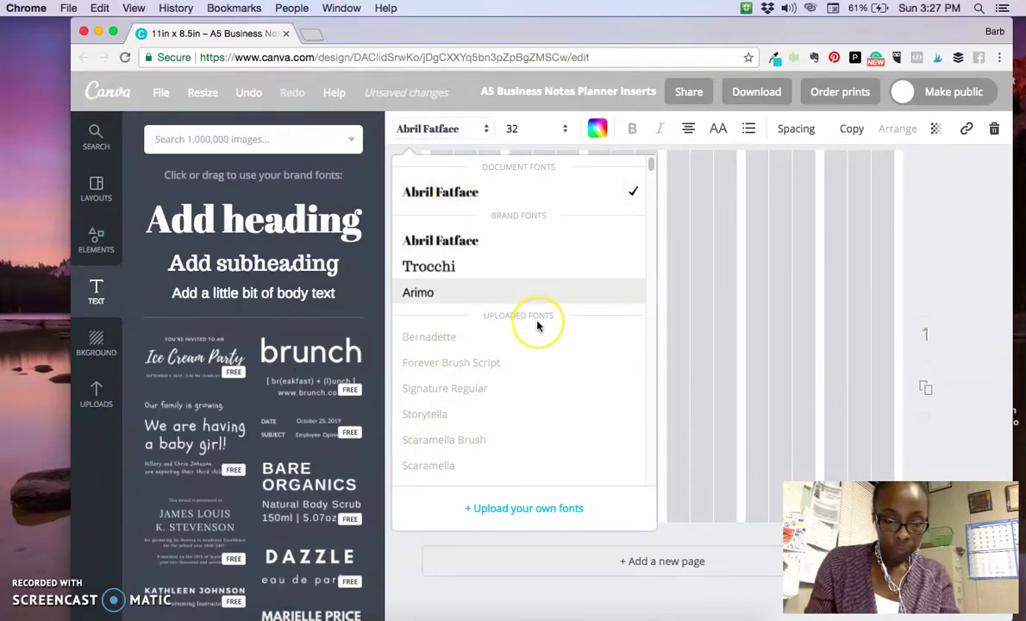
scroll(538, 325, down, 2)
scroll(538, 325, down, 8)
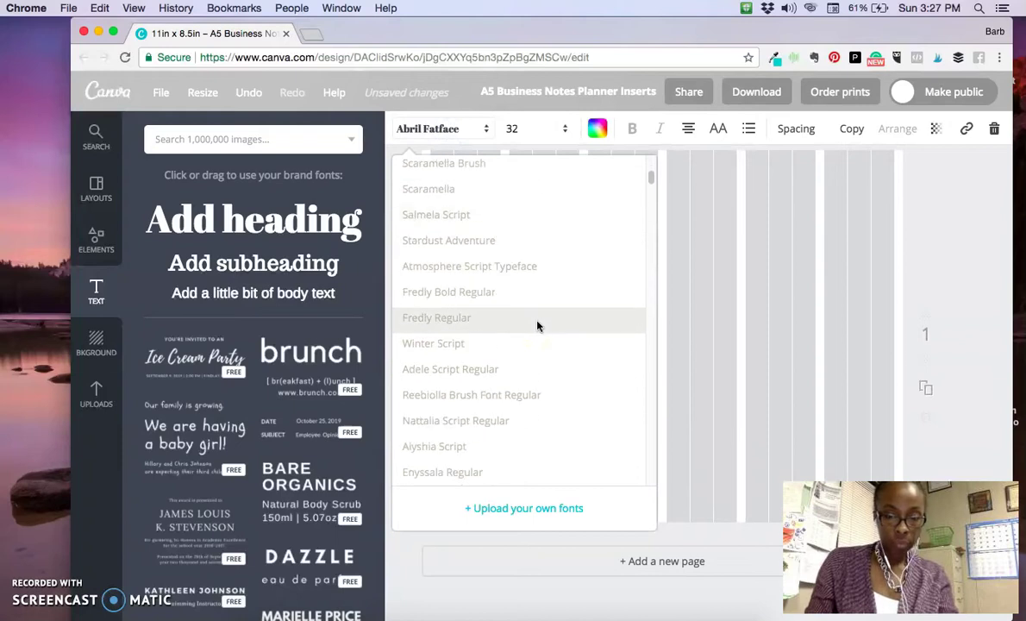
scroll(539, 326, down, 5)
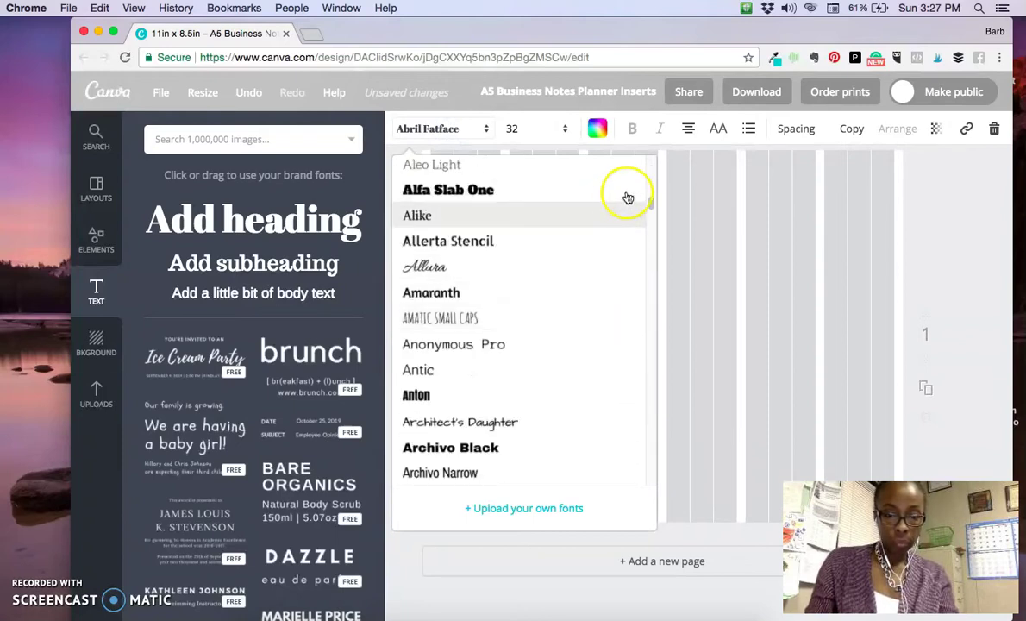
drag(650, 203, 652, 176)
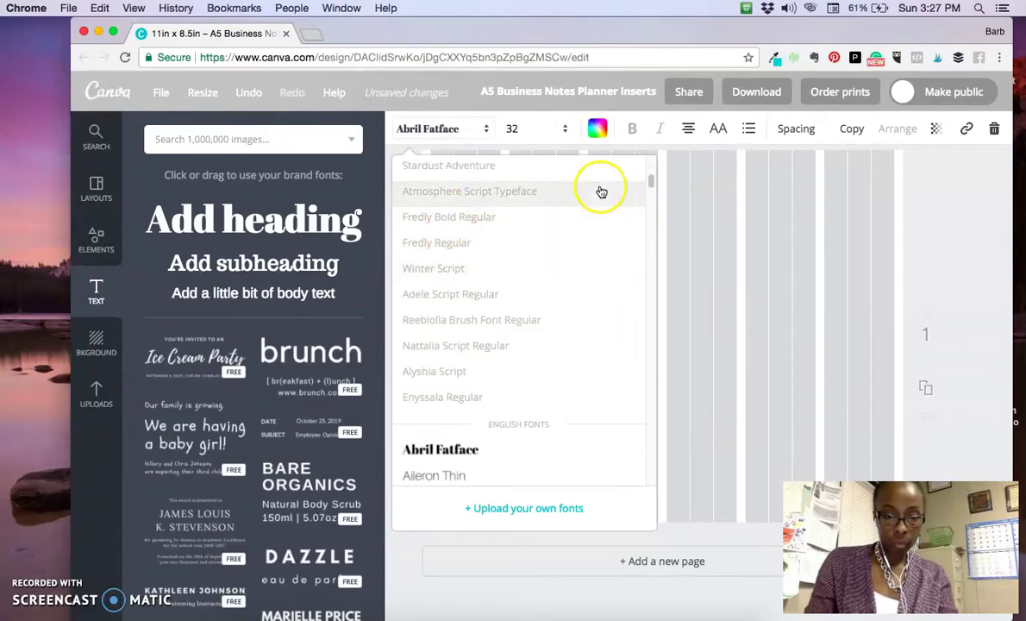
click(464, 347)
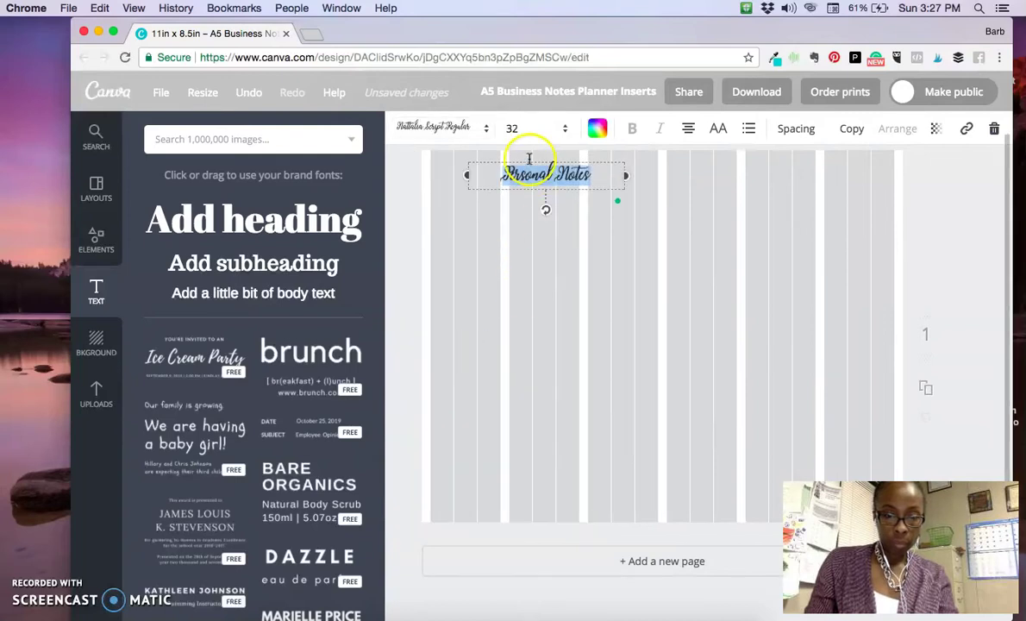
- Switch the heading font to Salmela Script and deselect to view it
click(475, 130)
scroll(485, 297, down, 3)
click(447, 370)
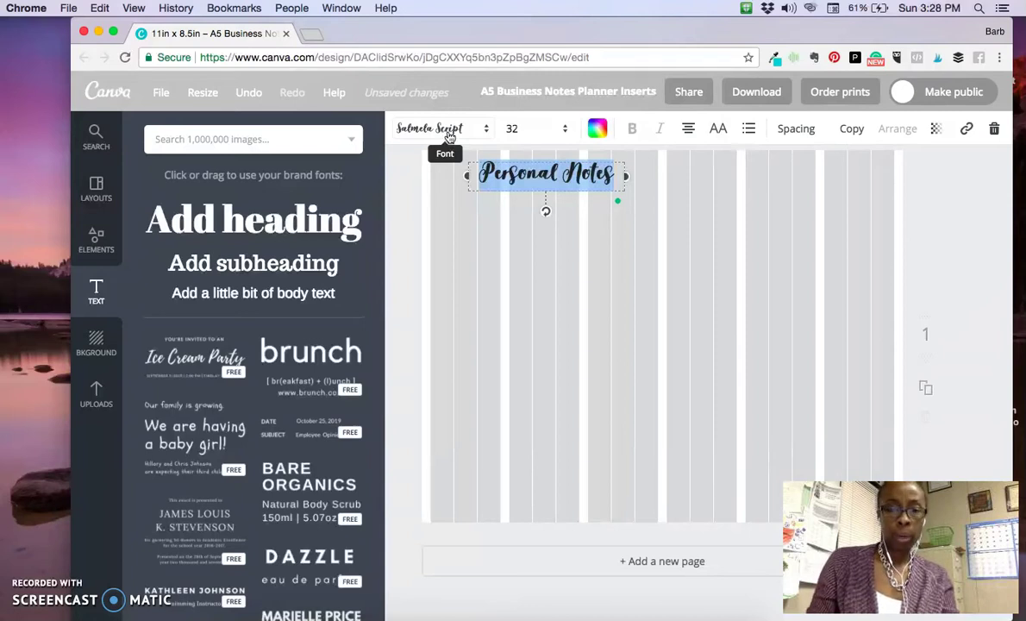
click(475, 245)
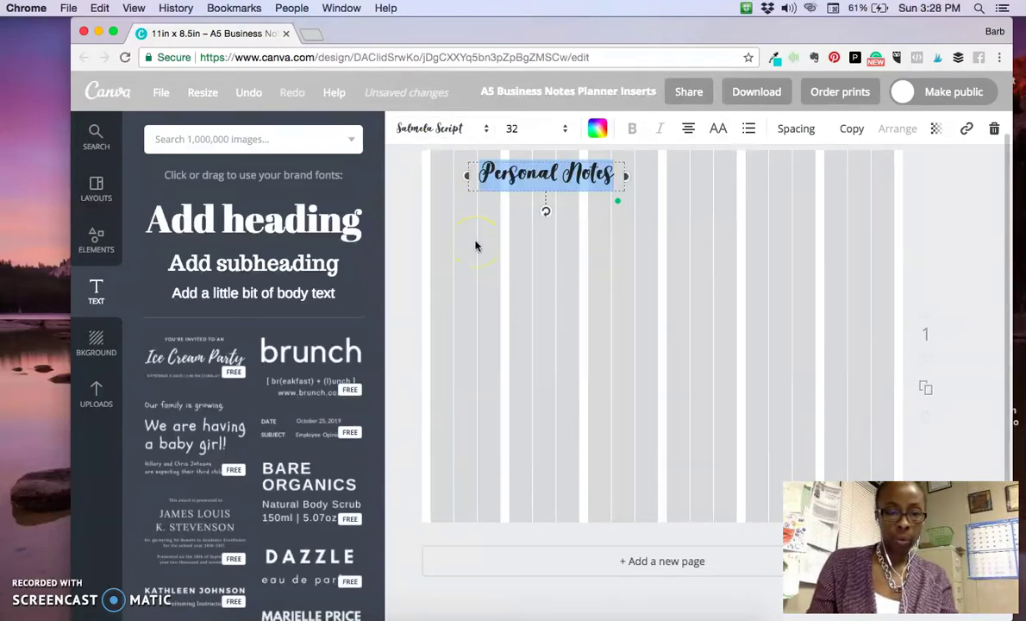
click(492, 250)
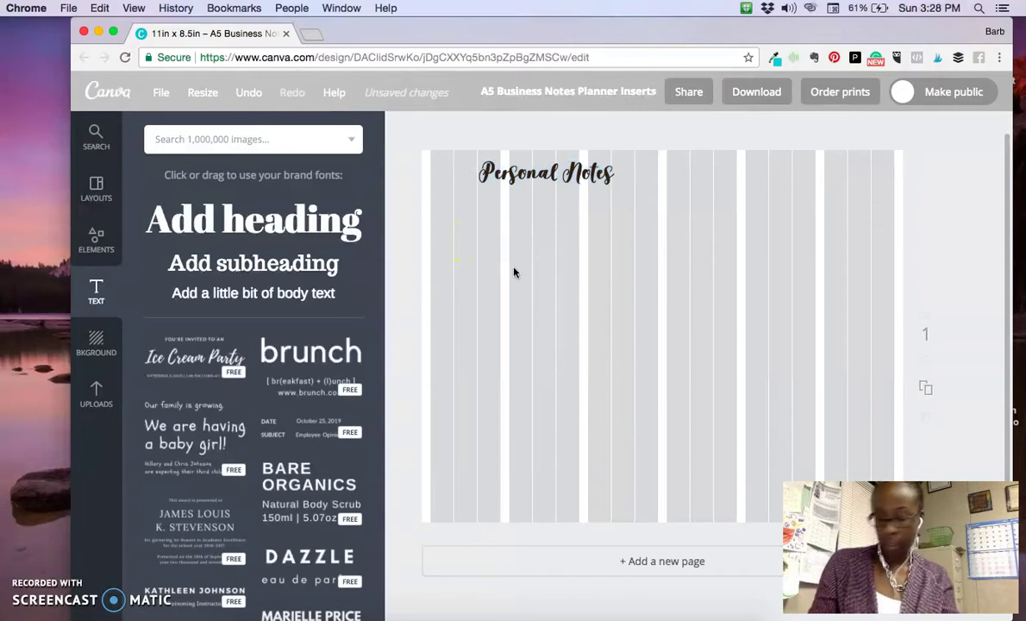
- Add a line from Elements > Lines under the heading and make it thinner
click(93, 240)
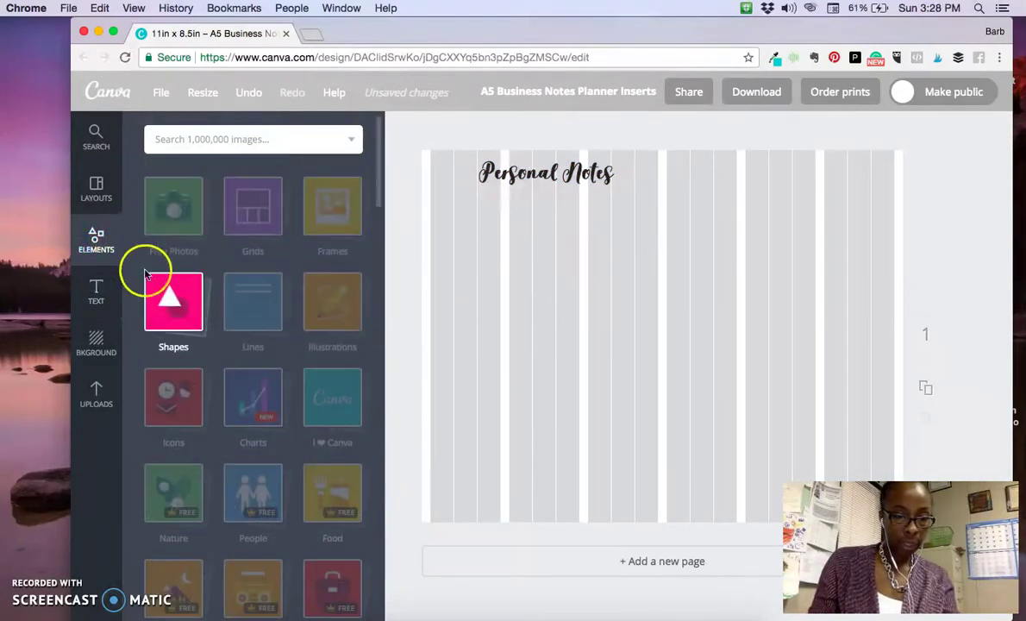
click(252, 310)
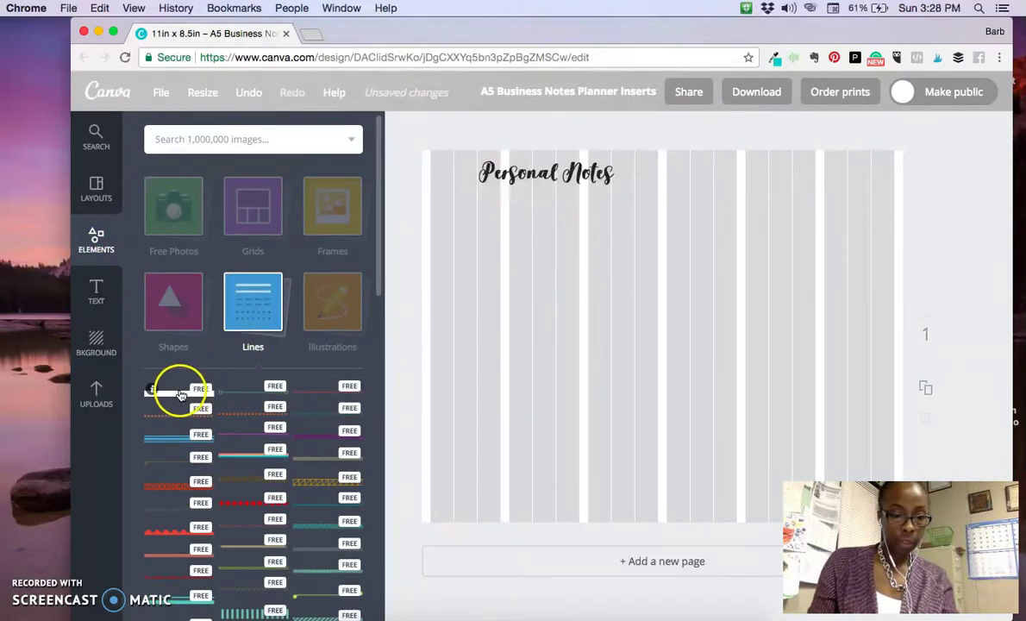
click(185, 393)
drag(590, 337, 529, 213)
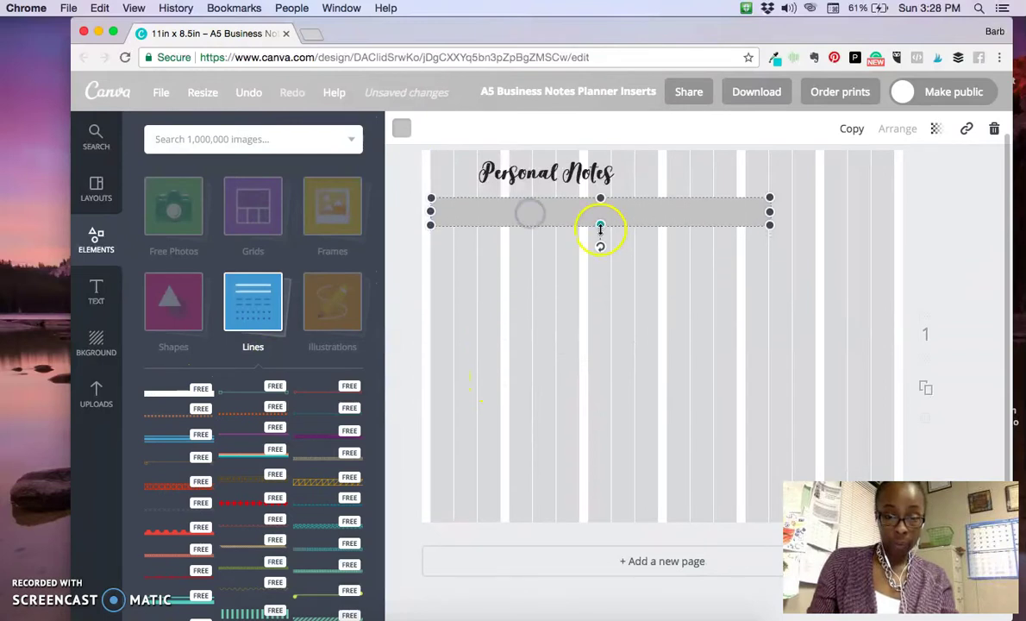
drag(600, 225, 599, 200)
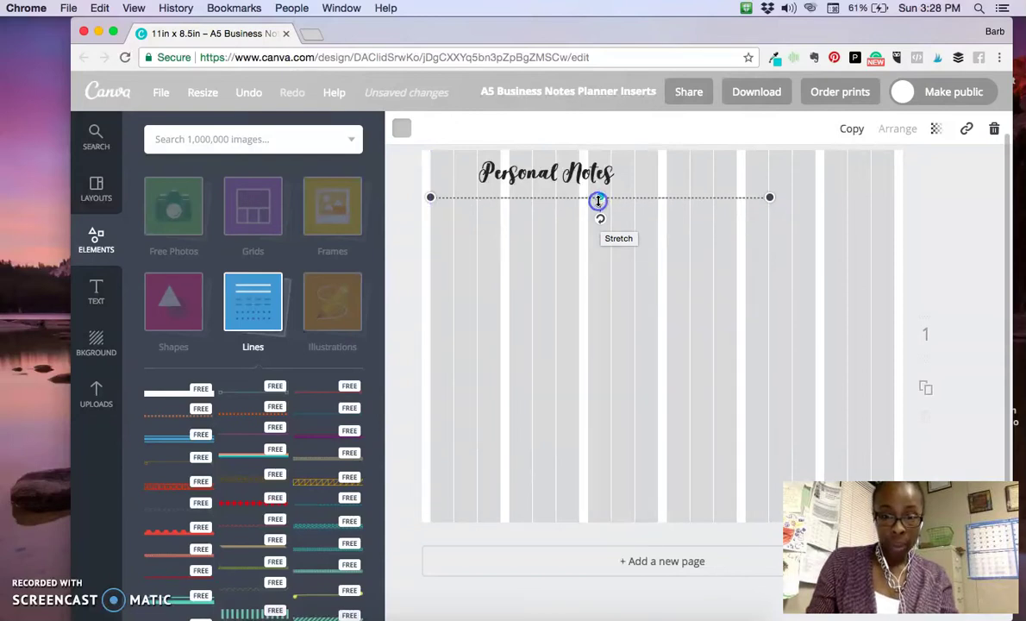
- Set the line's colour to black
click(403, 130)
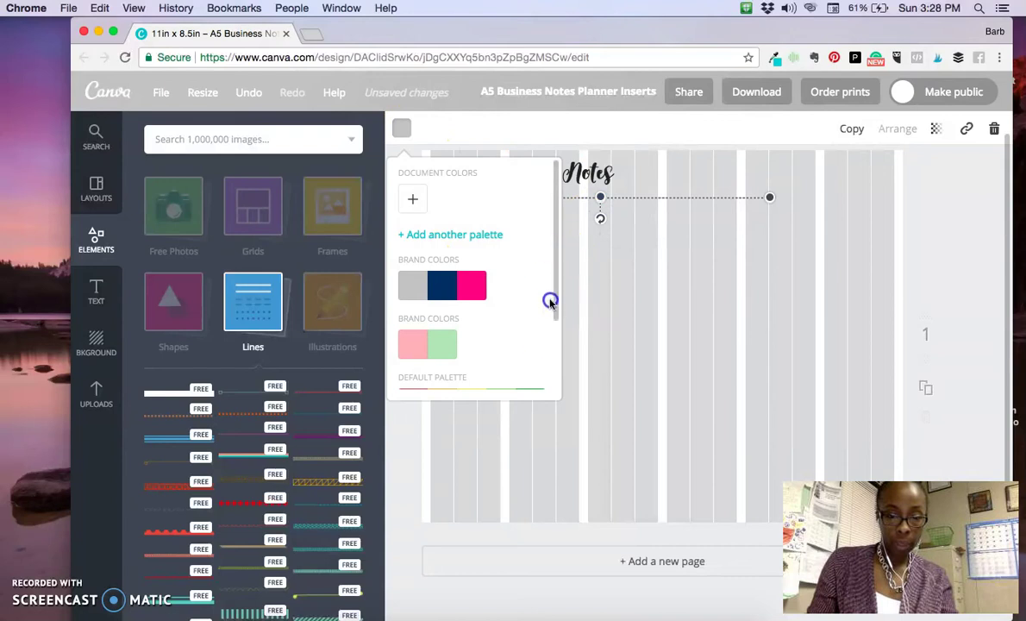
click(545, 345)
drag(549, 294, 547, 389)
click(414, 372)
click(673, 275)
click(696, 202)
click(735, 217)
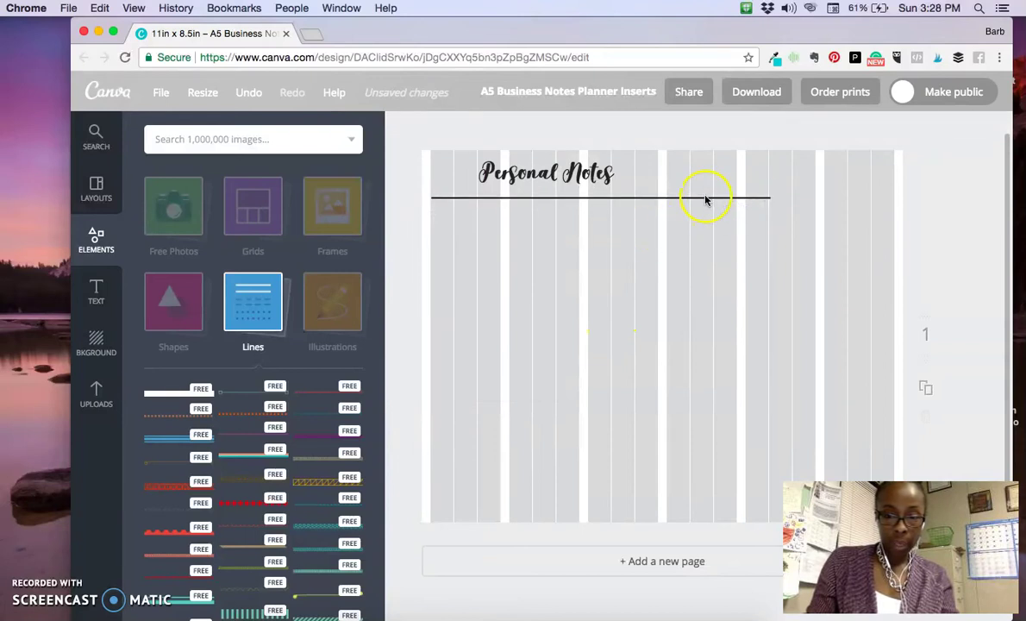
click(703, 197)
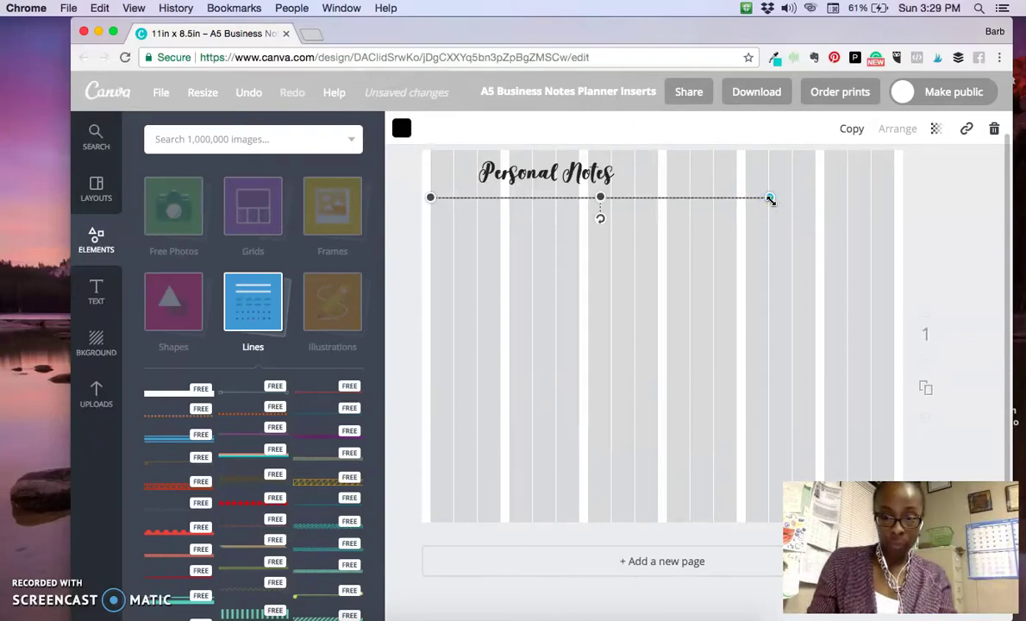
- Shorten the line to about 421 px and shift the heading slightly left
mouse_move(770, 199)
mouse_down()
mouse_move(795, 238)
mouse_move(767, 202)
mouse_up()
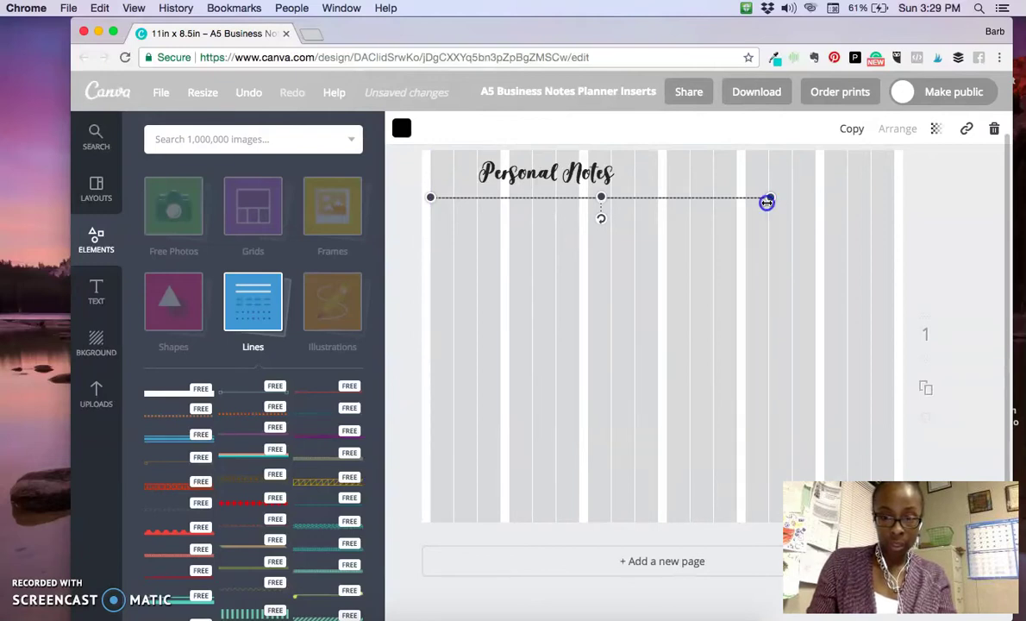
drag(766, 202, 607, 200)
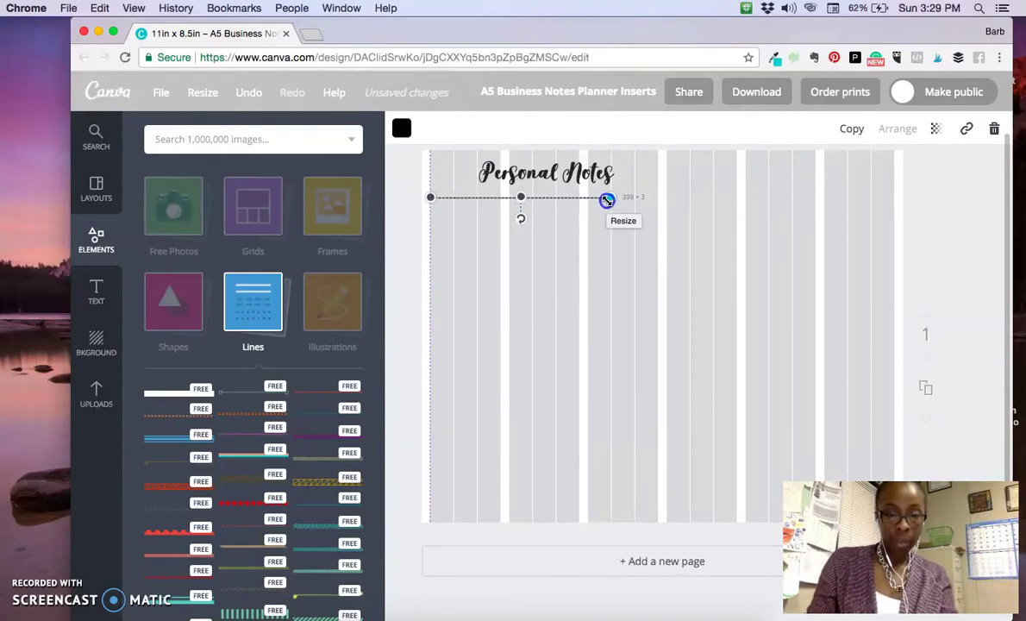
click(597, 223)
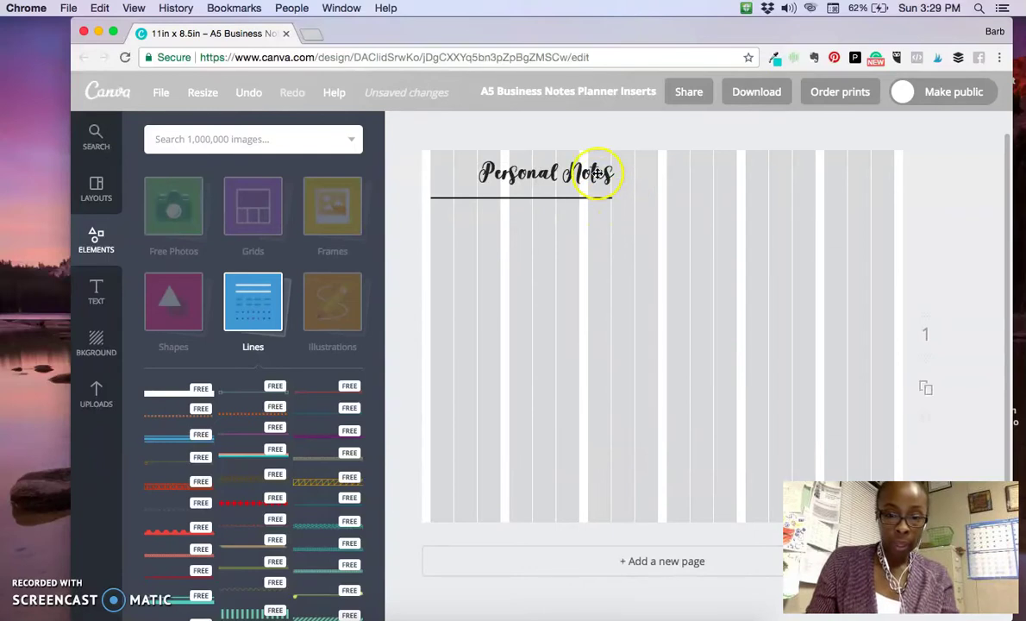
drag(597, 174, 583, 169)
click(597, 198)
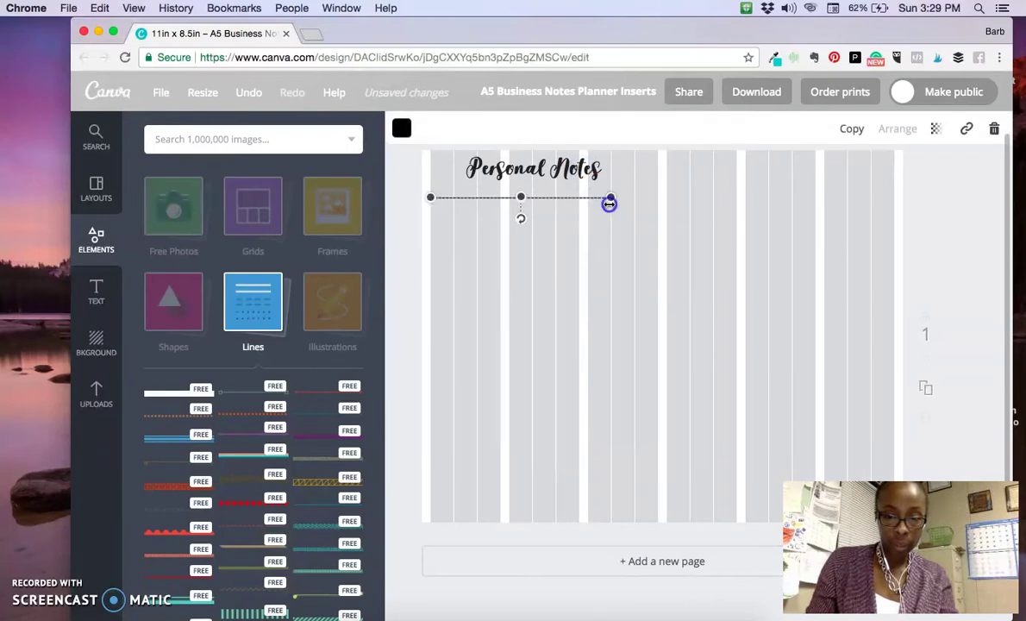
drag(610, 203, 619, 204)
click(615, 222)
click(579, 198)
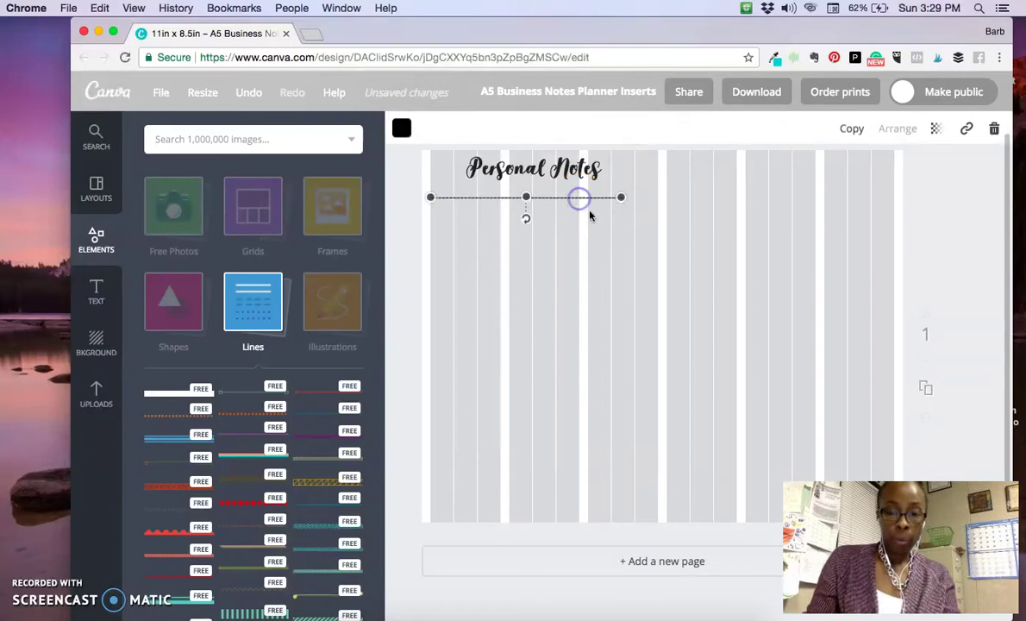
- Make four copies of the black line
click(853, 128)
click(853, 128)
click(853, 128)
click(853, 128)
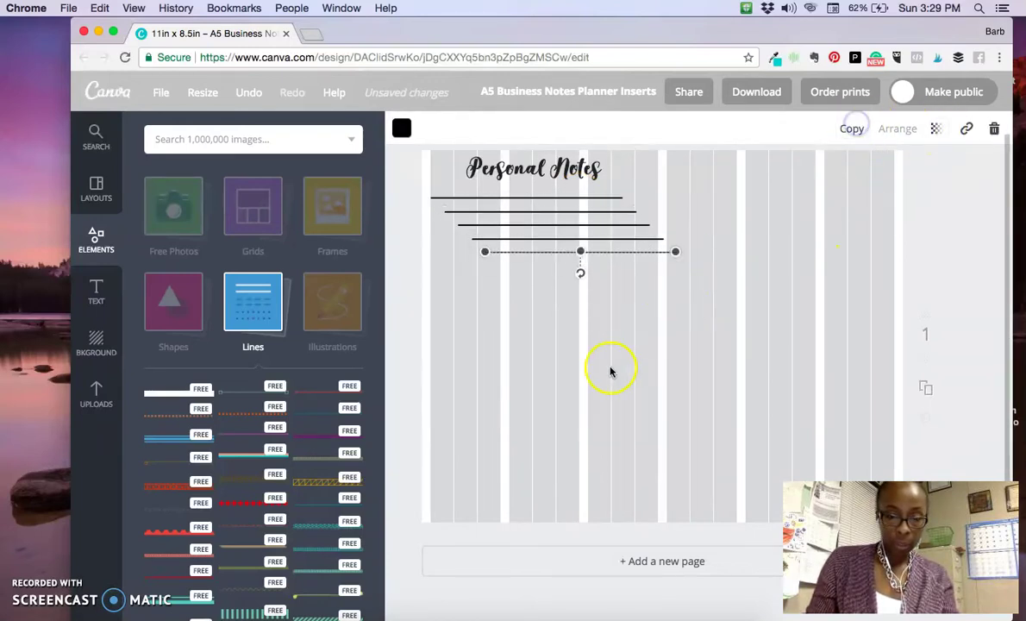
- Stack the copies evenly beneath the first line, aligned to the left margin
click(526, 212)
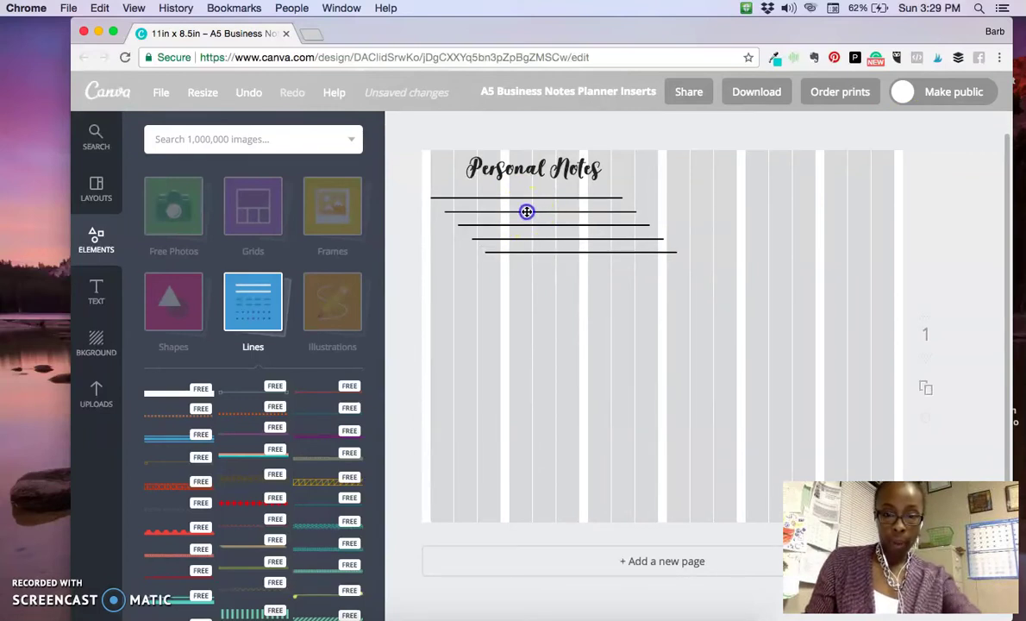
drag(527, 212, 527, 207)
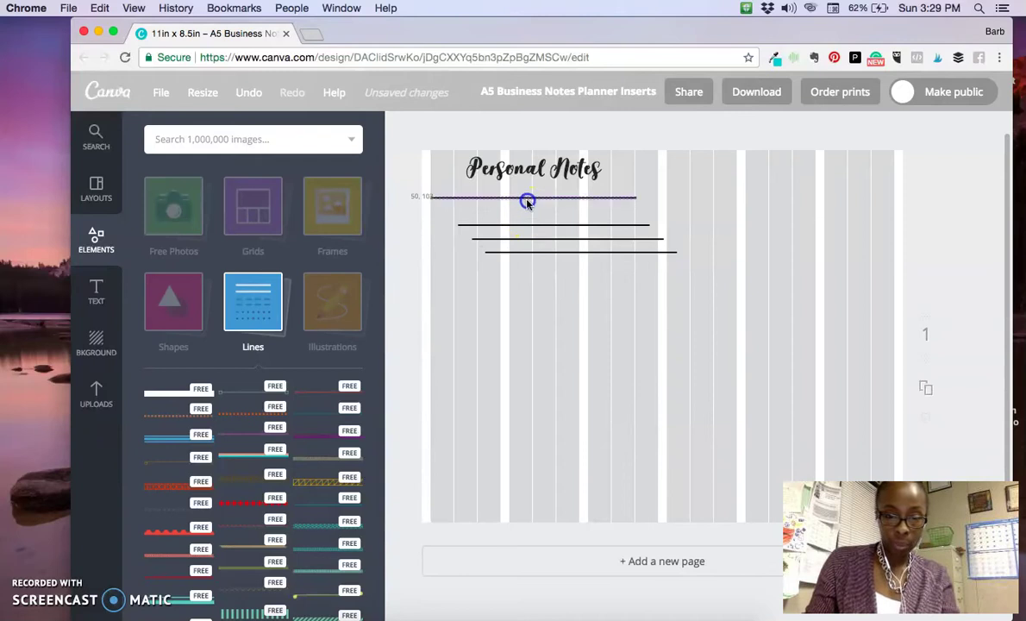
drag(528, 202, 522, 197)
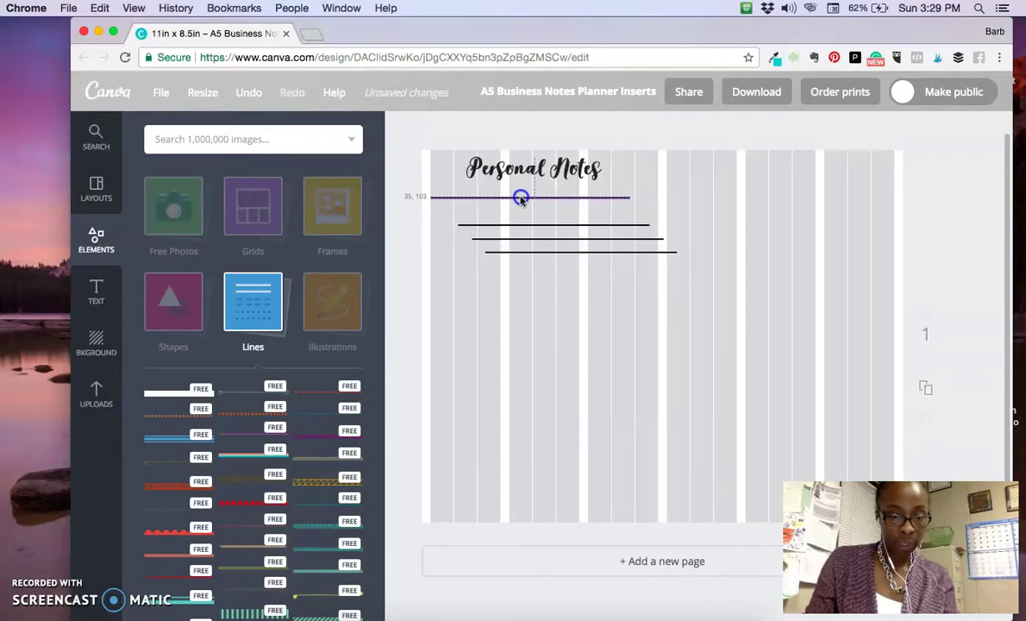
mouse_move(521, 199)
mouse_down()
mouse_move(527, 210)
mouse_move(519, 202)
mouse_up()
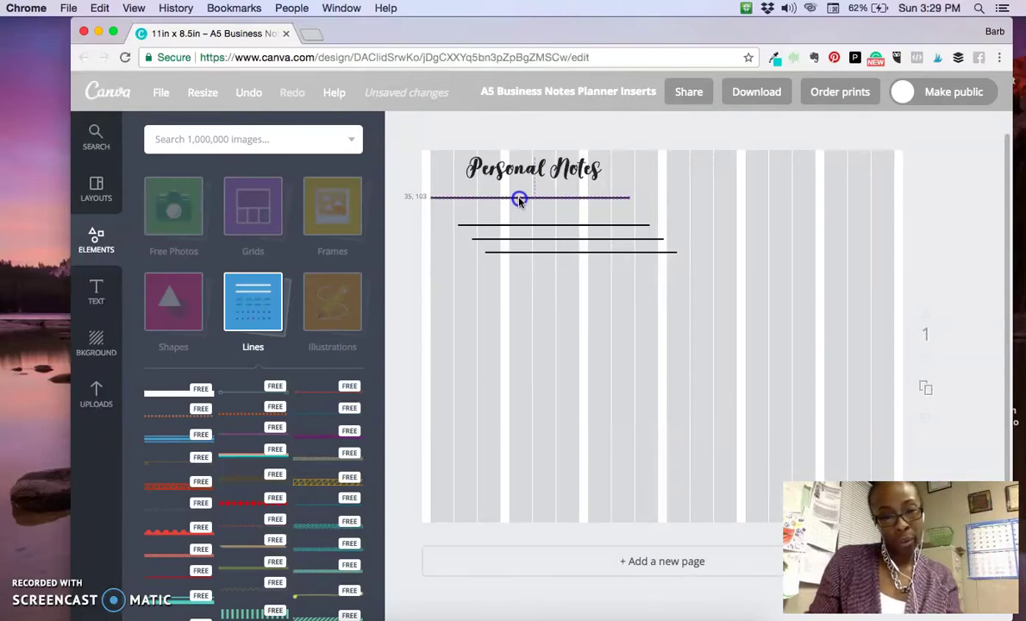
drag(519, 200, 522, 212)
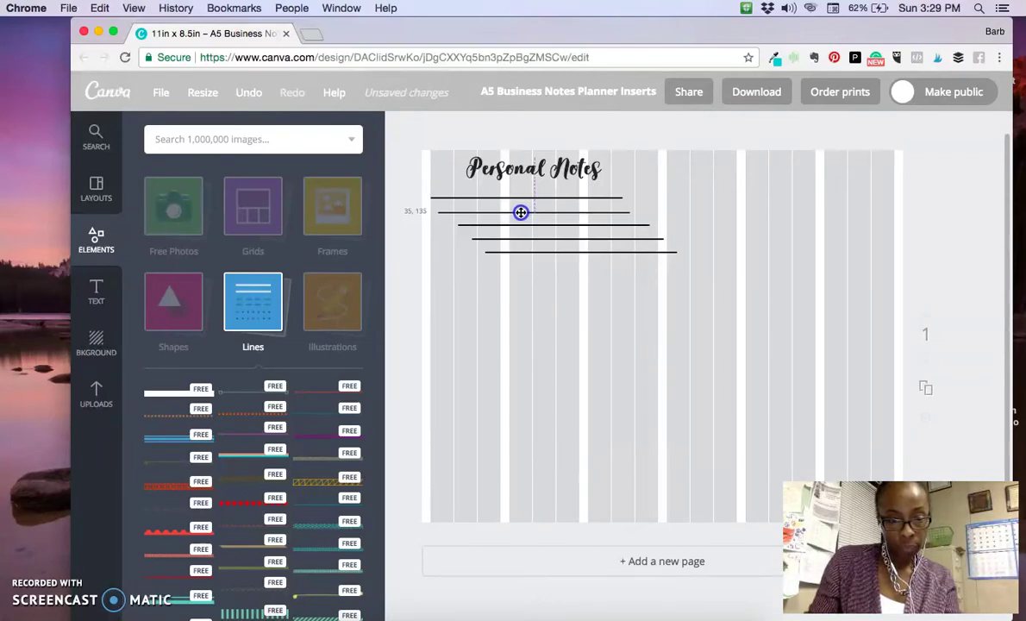
drag(521, 211, 522, 211)
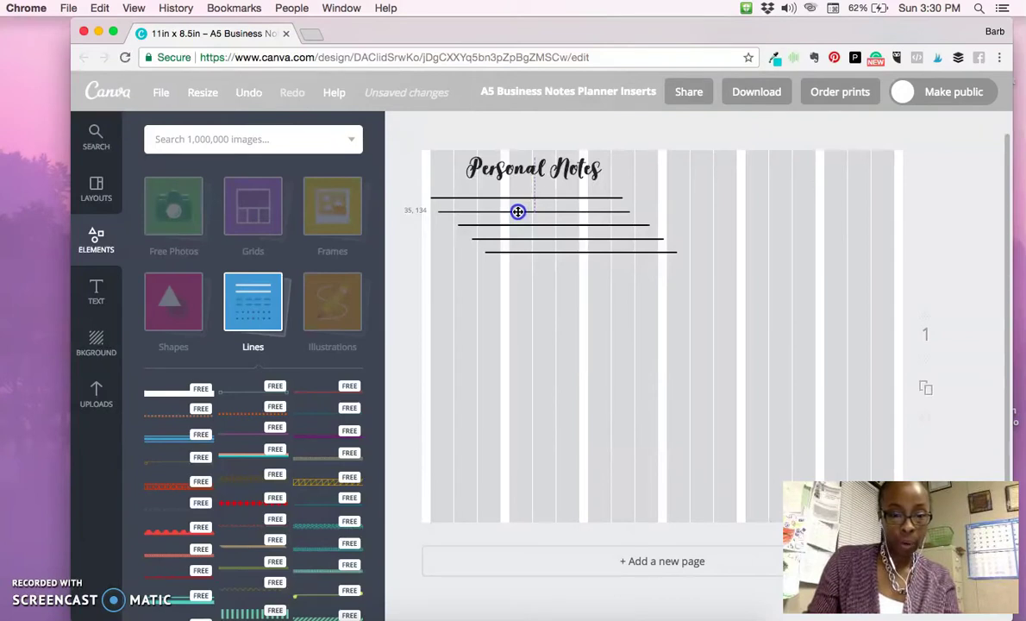
drag(517, 212, 515, 212)
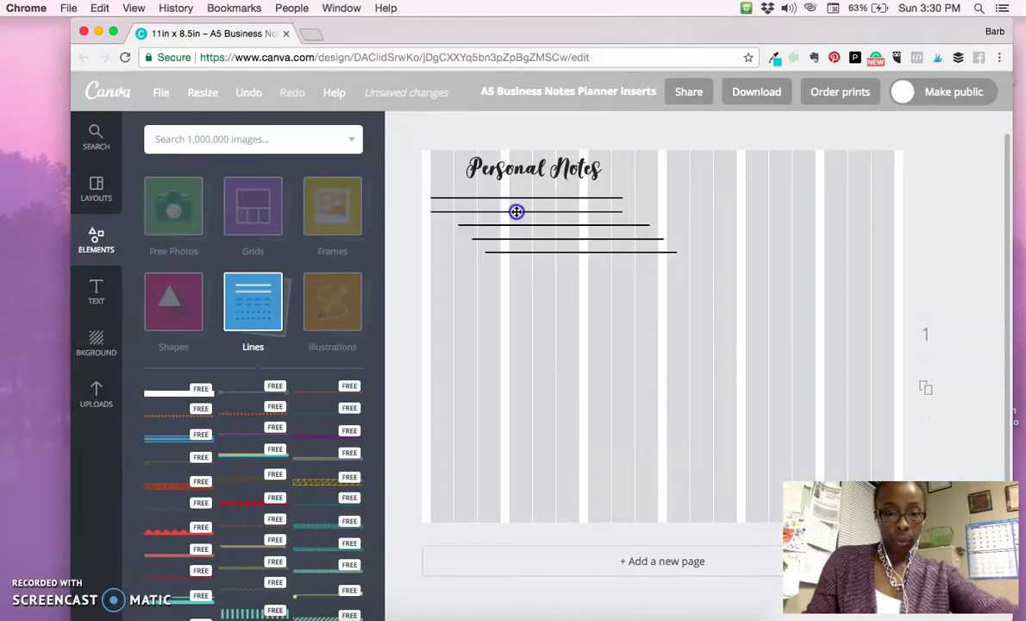
click(518, 212)
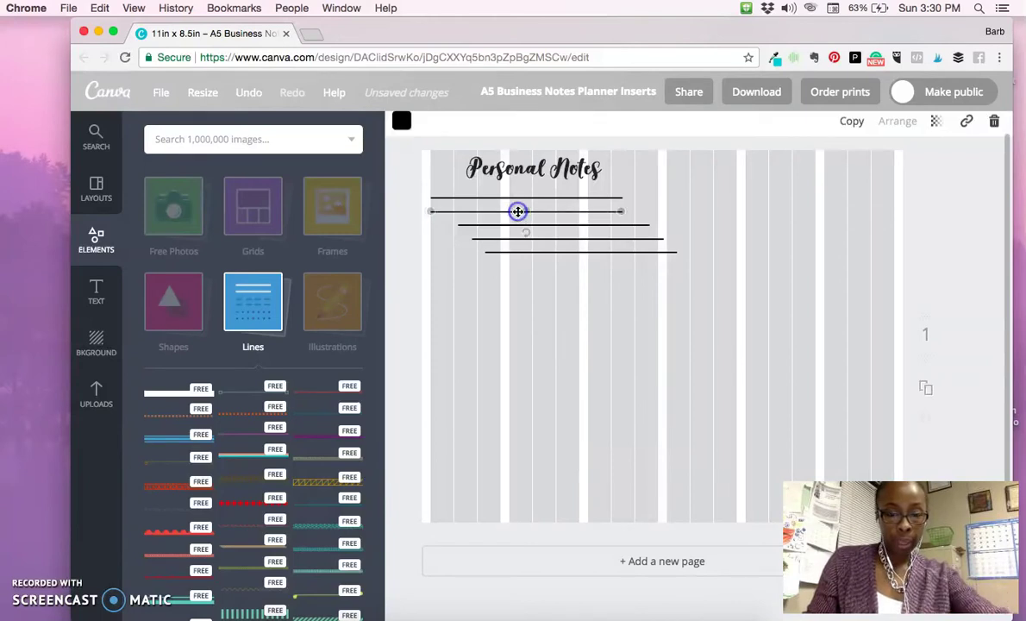
click(454, 236)
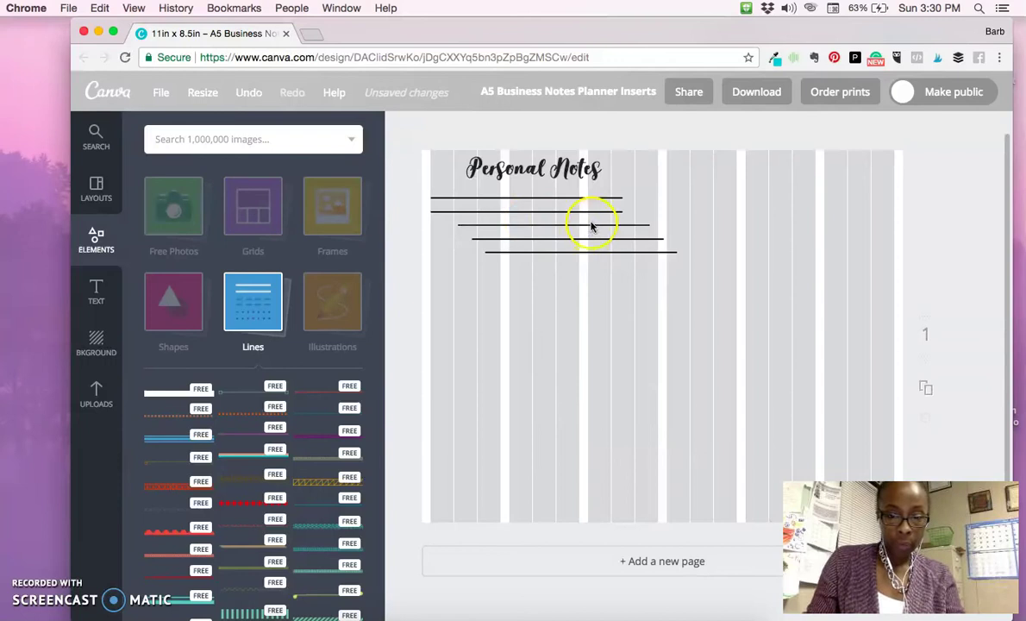
drag(591, 227, 565, 238)
drag(629, 253, 577, 253)
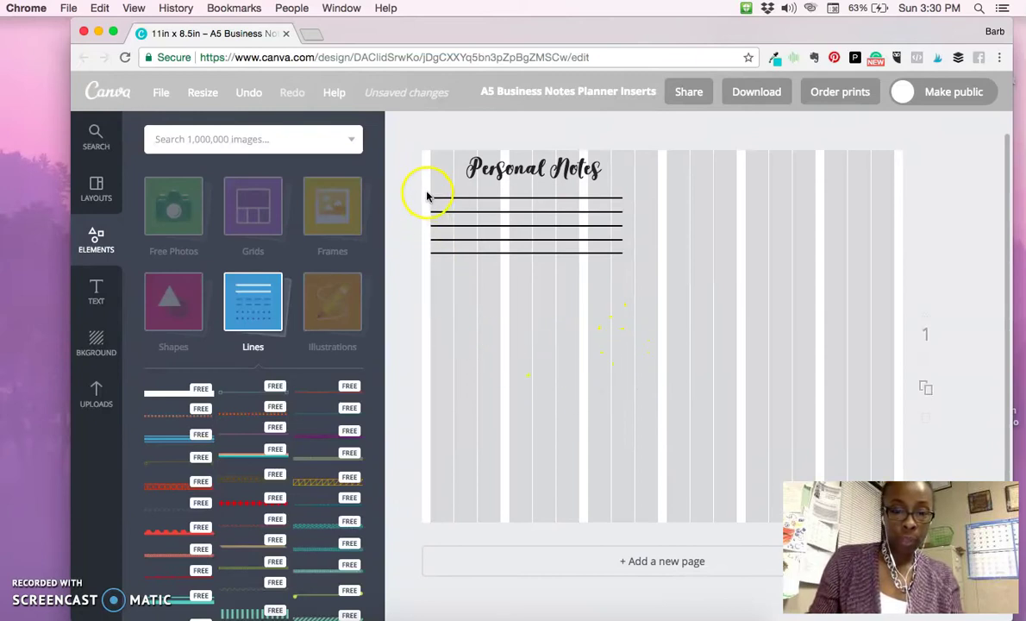
- Group the five ruled lines into one element and reselect the group
drag(426, 193, 627, 270)
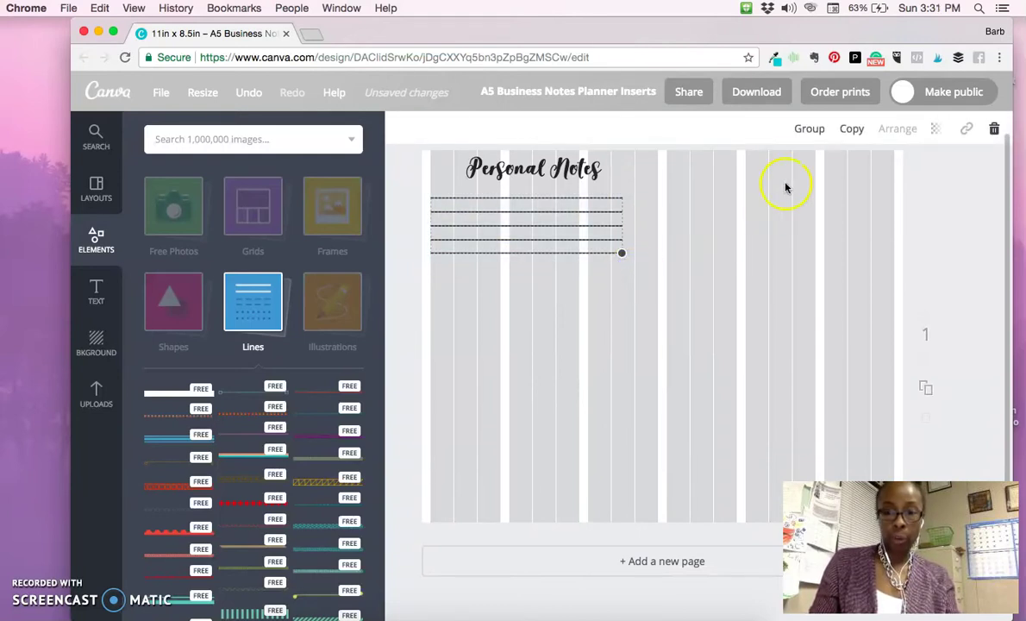
click(806, 131)
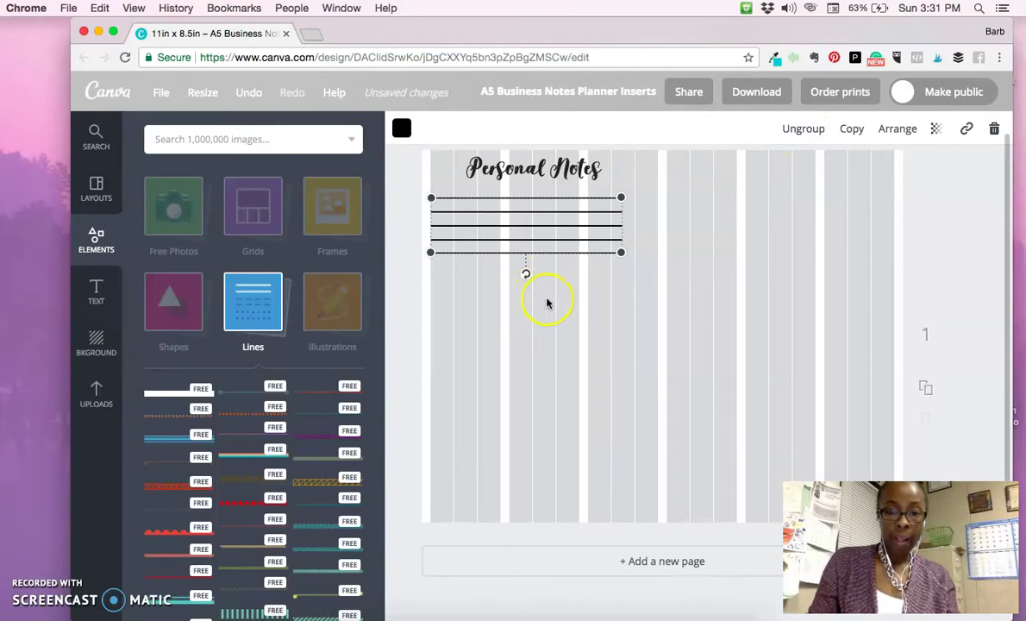
click(581, 305)
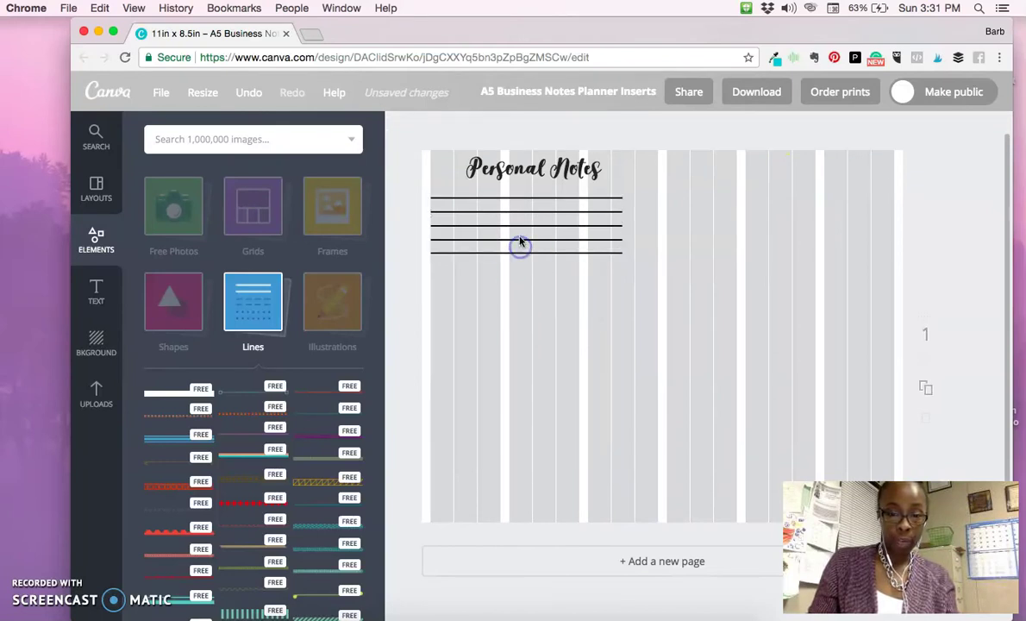
drag(429, 189, 632, 262)
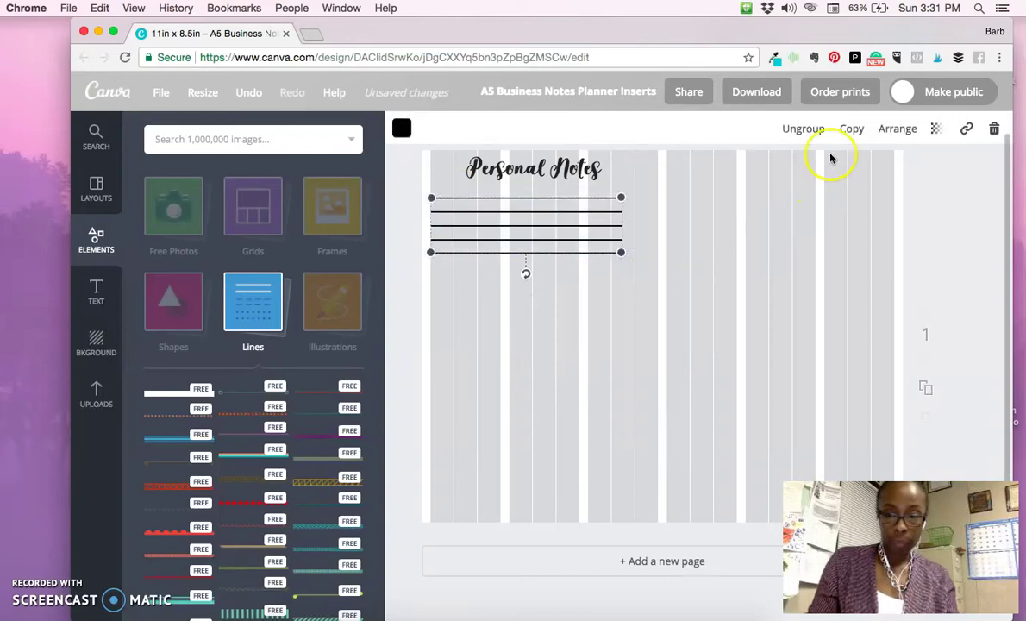
- Make three copies of the five-line group and move them down the left column
click(851, 128)
click(851, 128)
click(851, 129)
drag(578, 268, 545, 436)
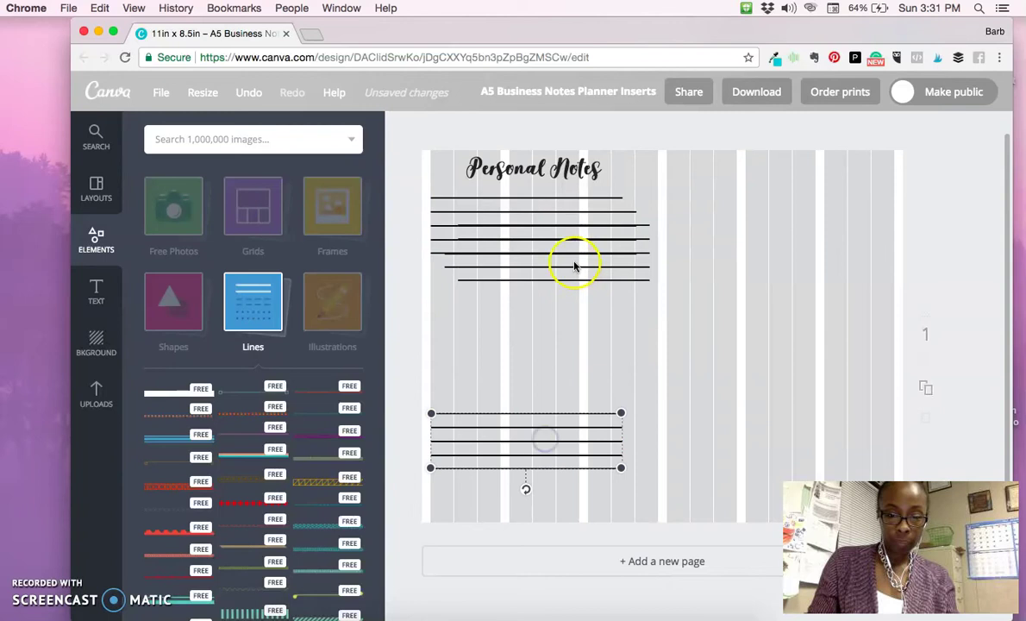
drag(572, 265, 590, 449)
click(572, 453)
- Duplicate the bottom line group and move the copy to the page bottom
click(589, 423)
click(589, 447)
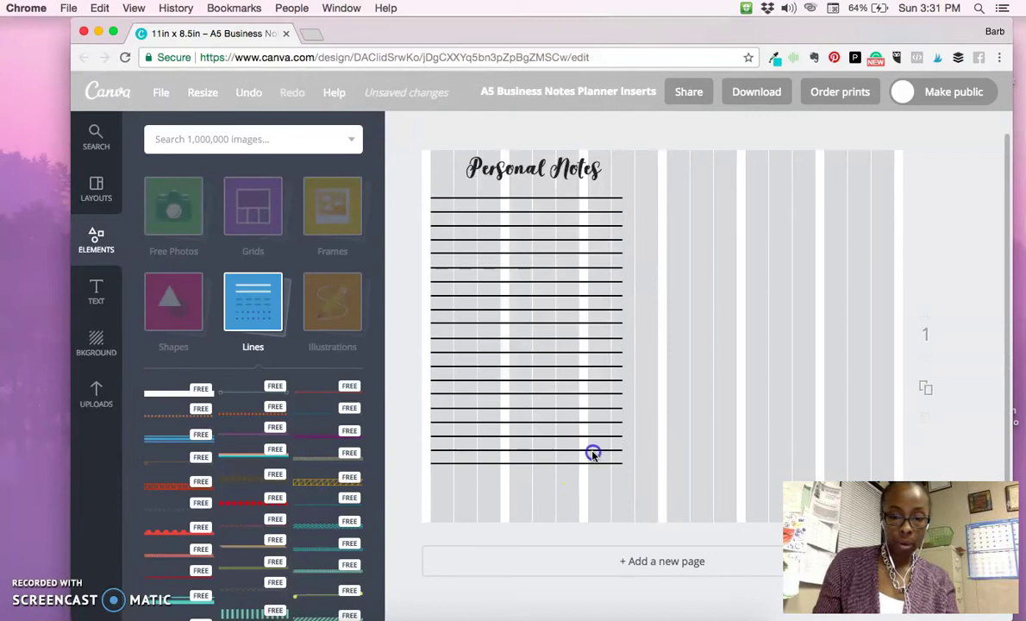
click(591, 449)
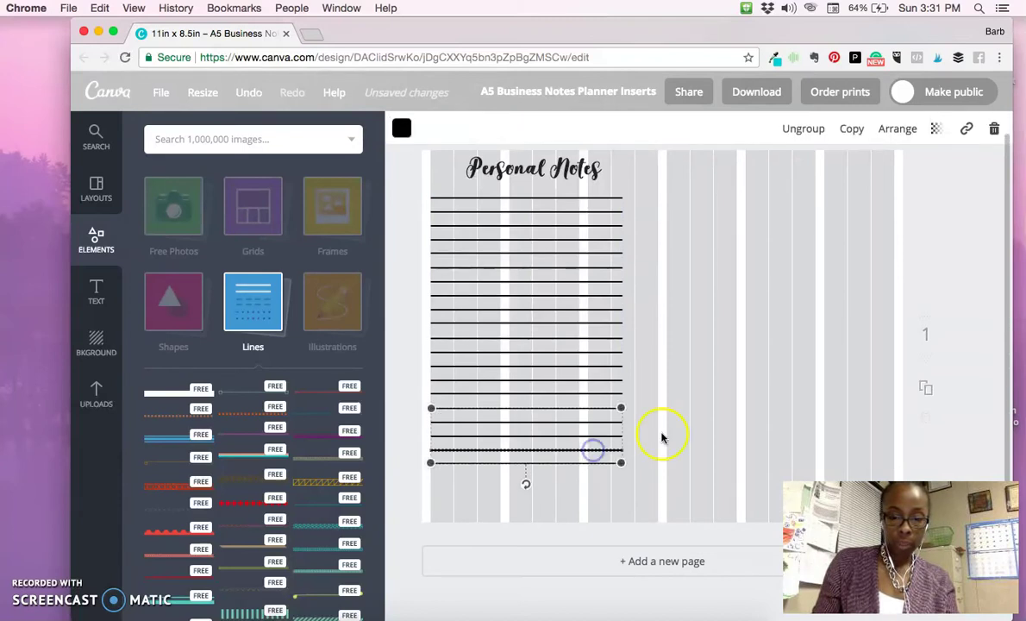
click(847, 131)
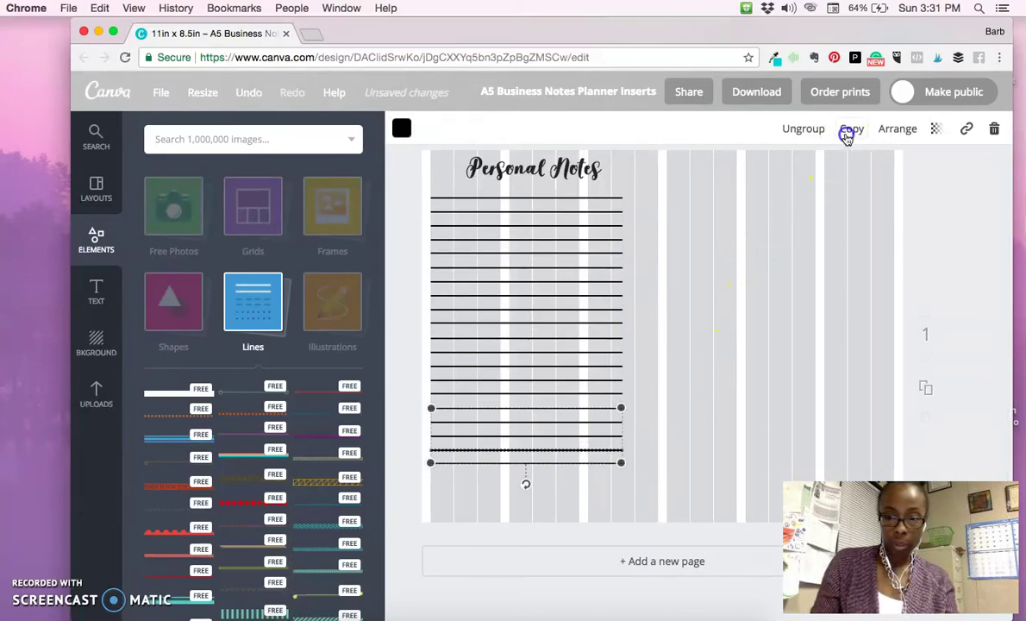
drag(624, 421, 599, 474)
click(646, 462)
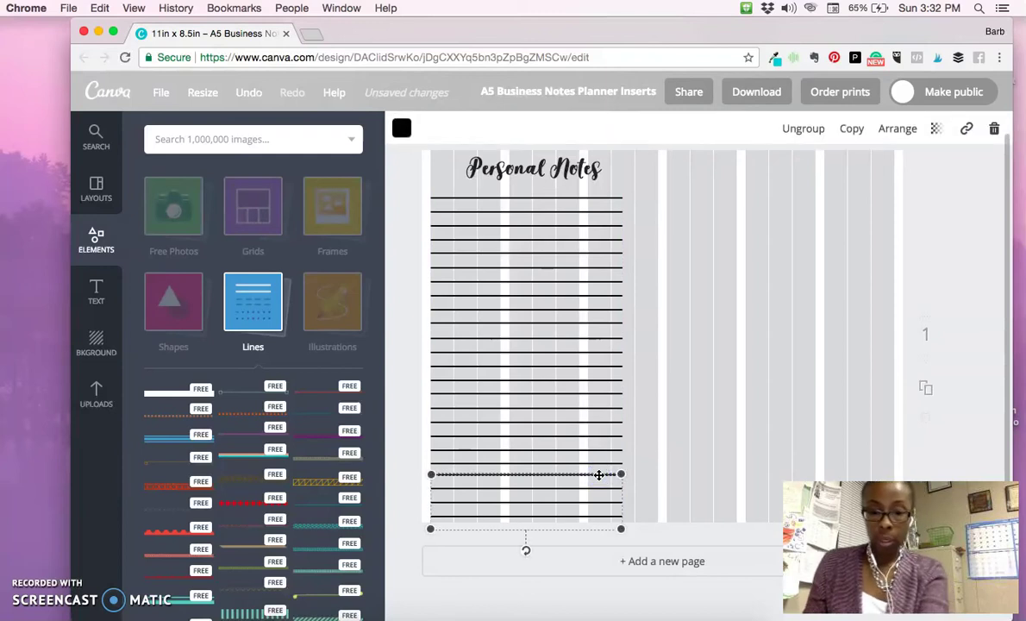
- Raise the lowest lines so spacing stays even down to the bottom
click(584, 495)
click(664, 514)
click(591, 506)
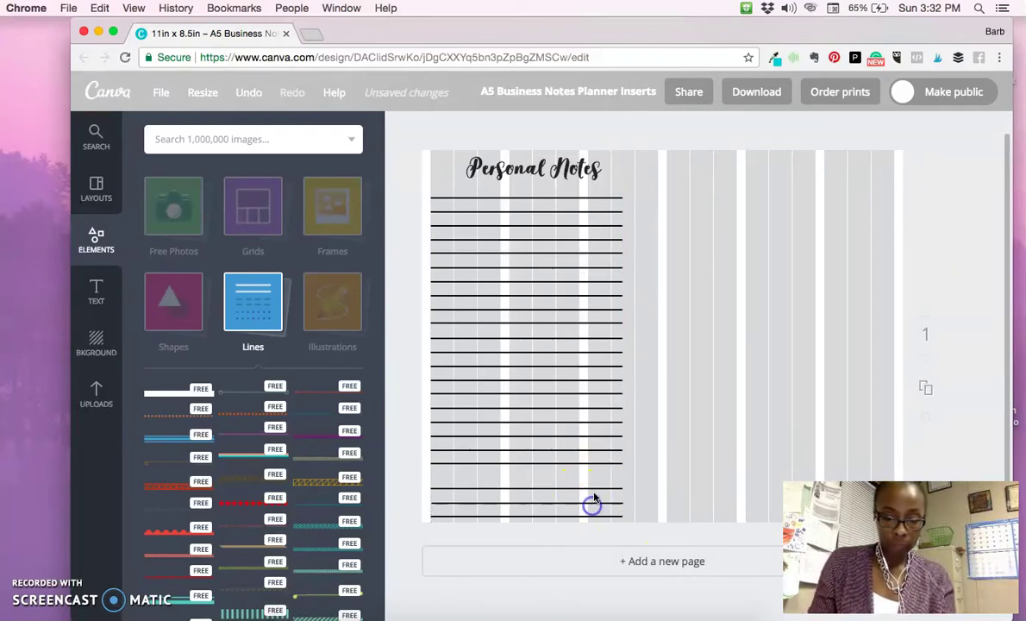
drag(595, 489, 596, 473)
click(607, 488)
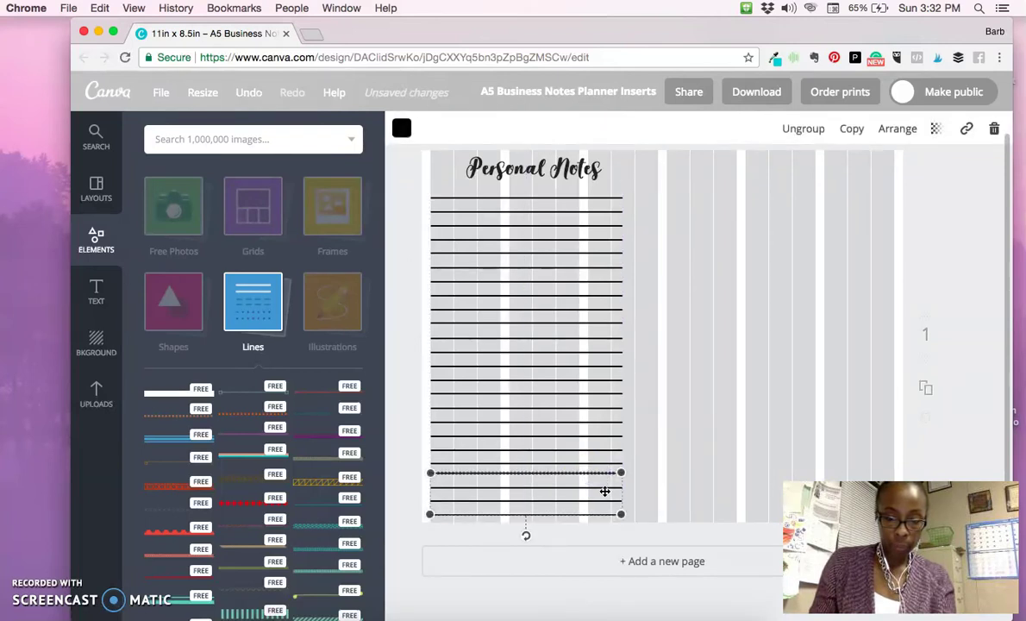
click(606, 492)
drag(597, 516, 589, 476)
- Nudge the Personal Notes heading slightly left and up
click(802, 325)
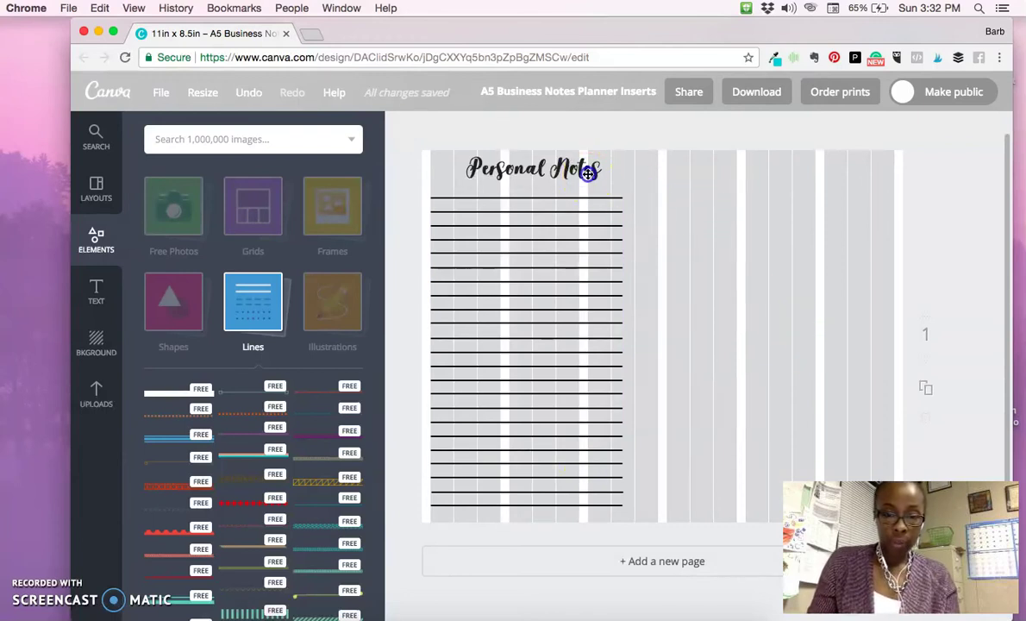
drag(587, 174, 583, 174)
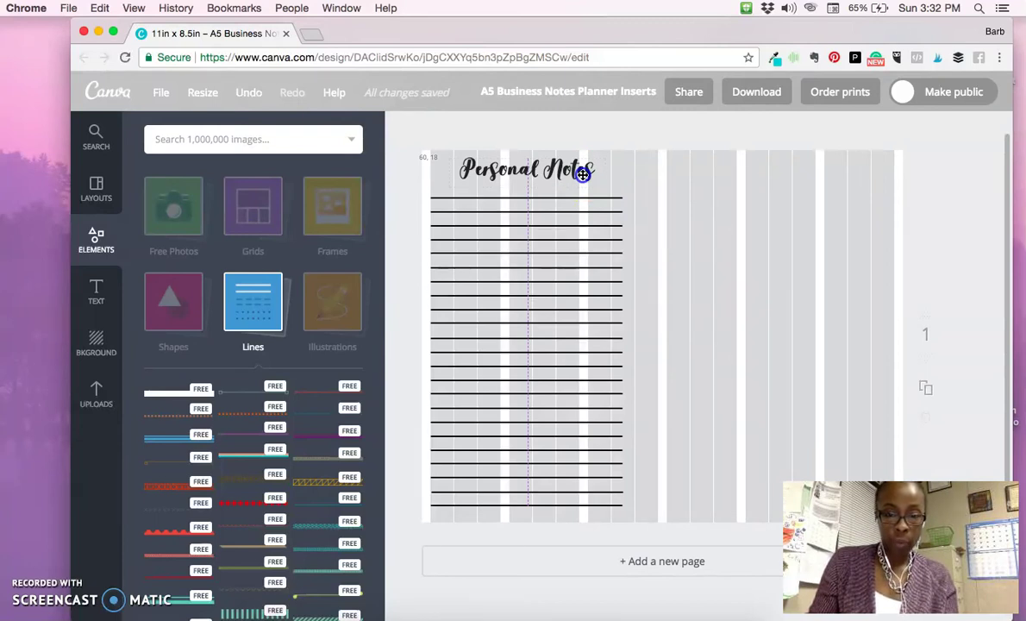
drag(583, 174, 583, 172)
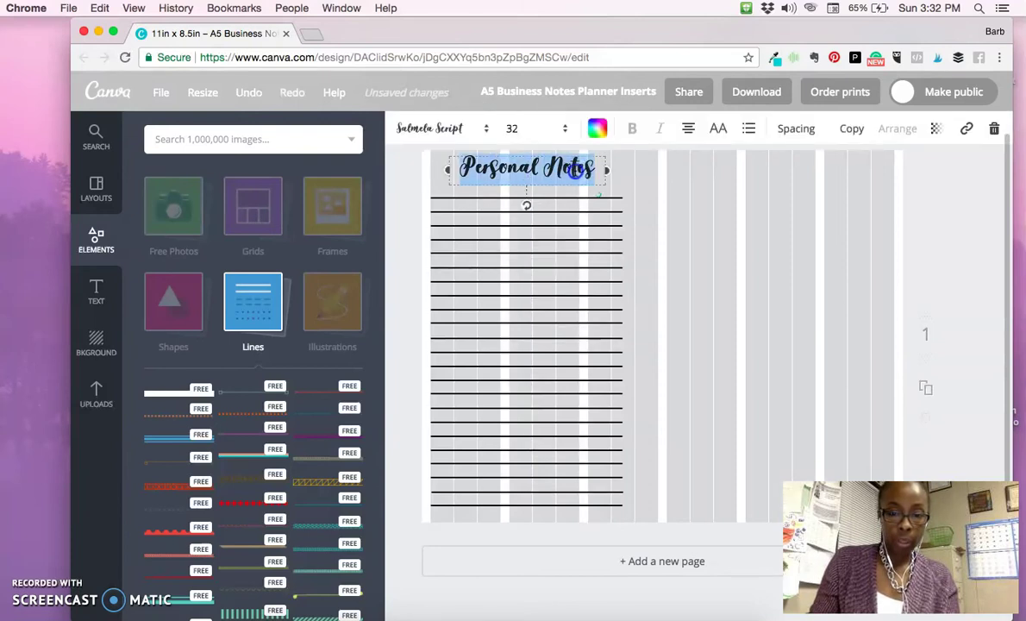
- Try heading sizes 24 and 28, then settle on 21
click(539, 138)
click(529, 291)
click(694, 234)
double_click(560, 165)
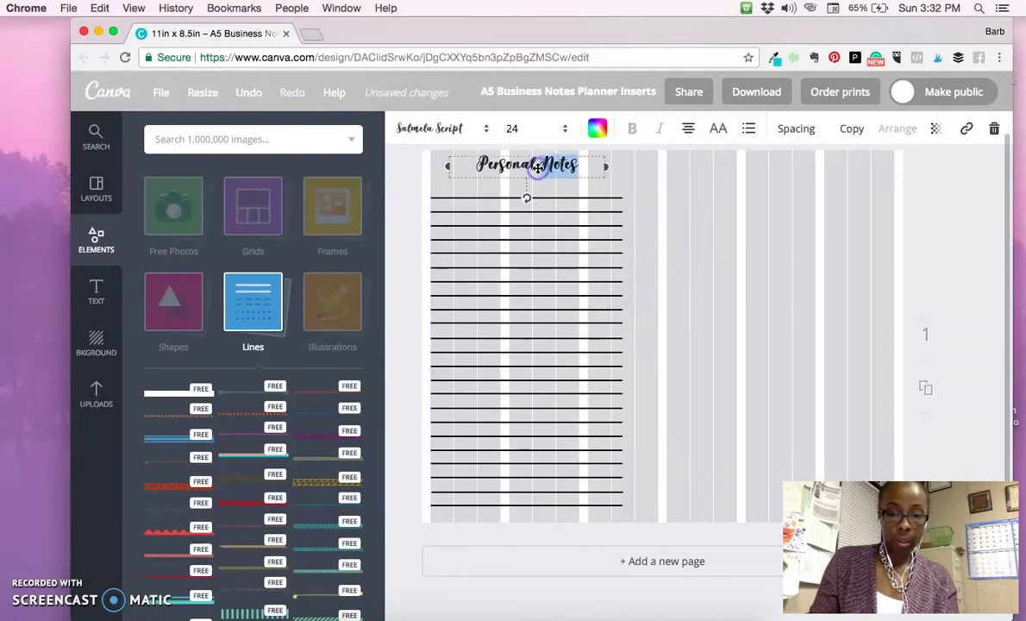
click(537, 137)
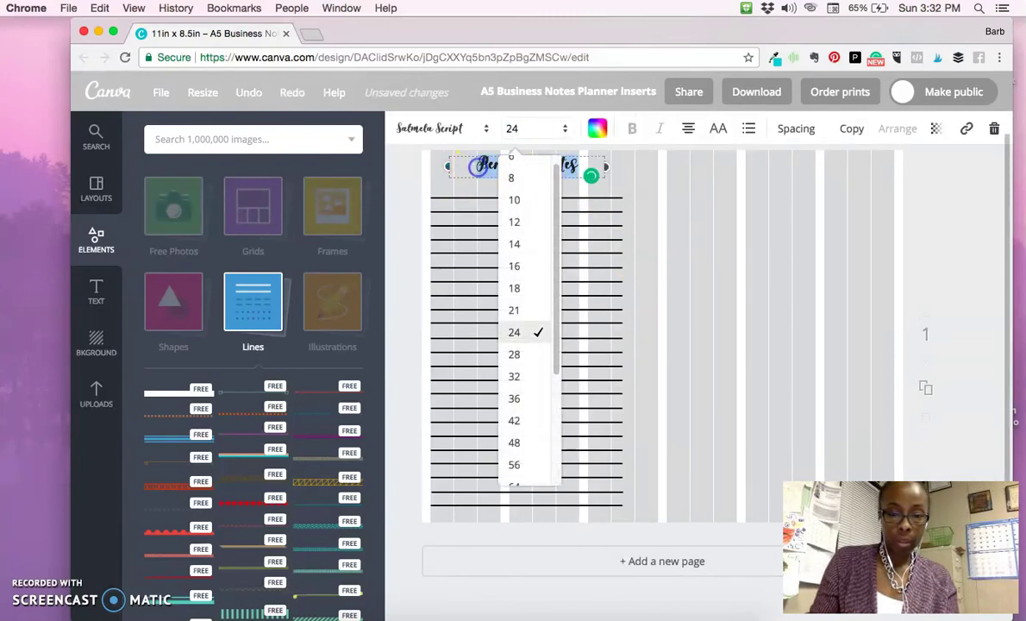
click(534, 355)
click(729, 263)
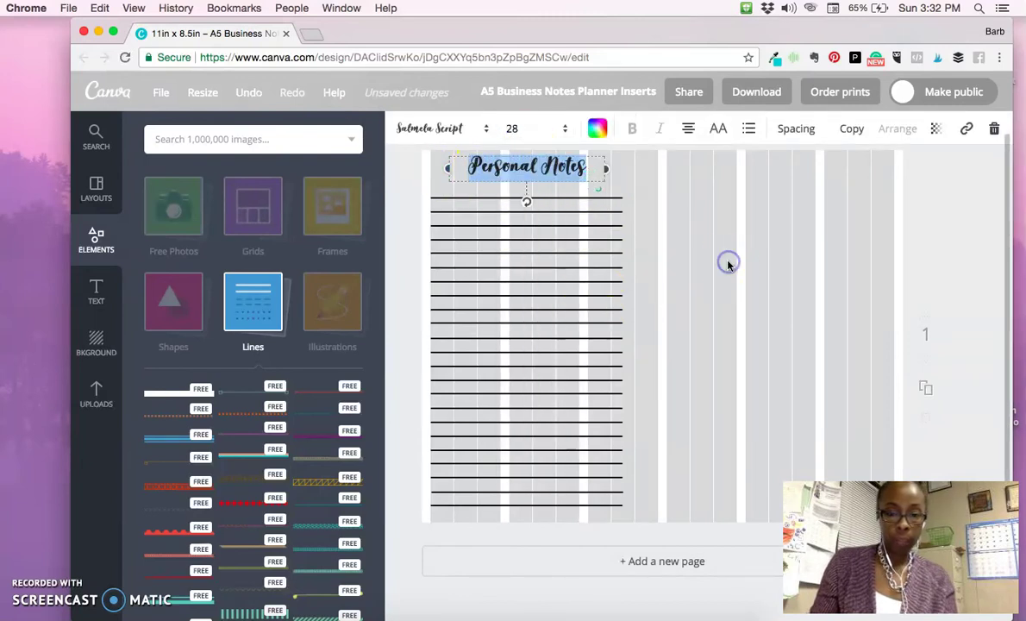
click(540, 129)
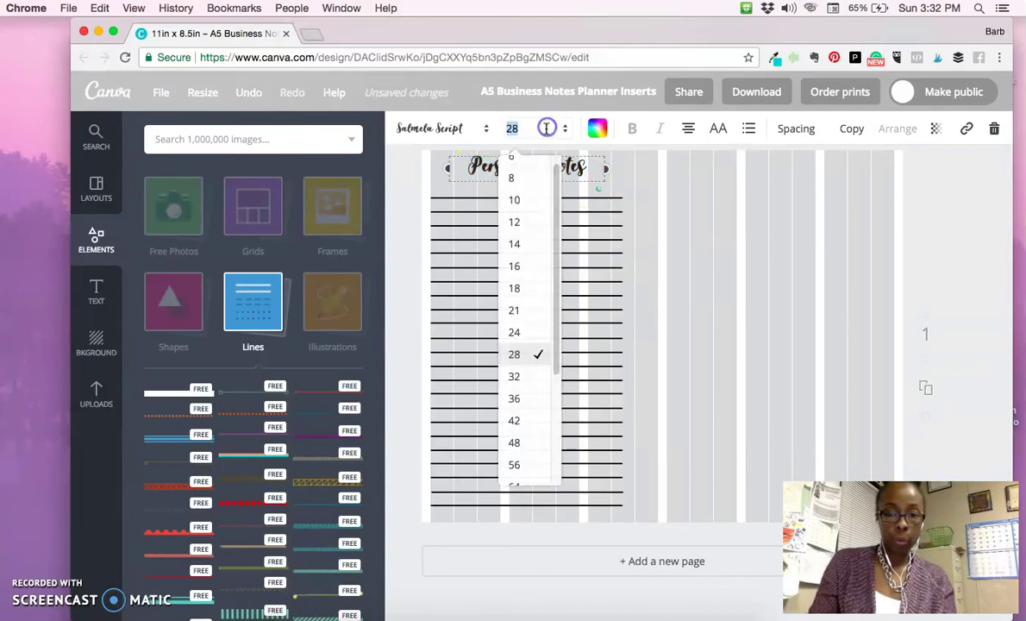
click(514, 310)
click(698, 275)
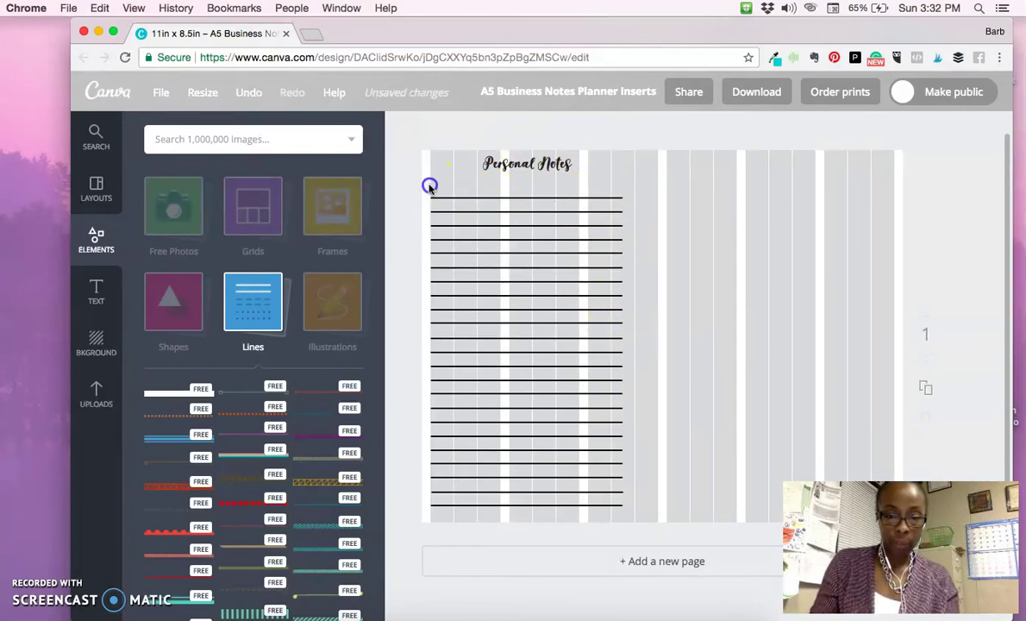
- Duplicate all the ruled lines and align the copy in the right half
drag(436, 187, 631, 515)
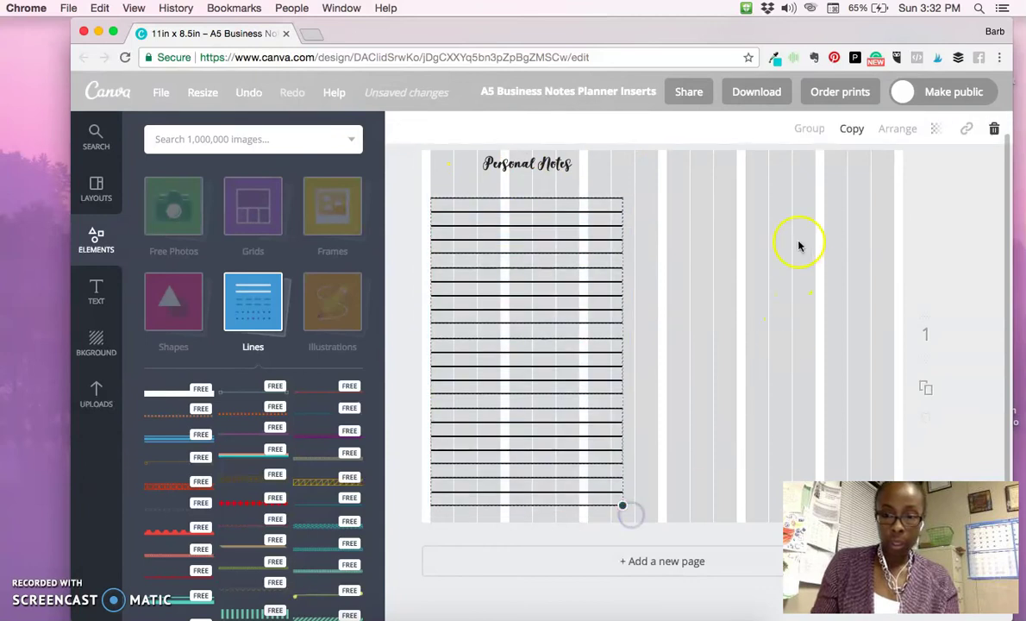
click(855, 128)
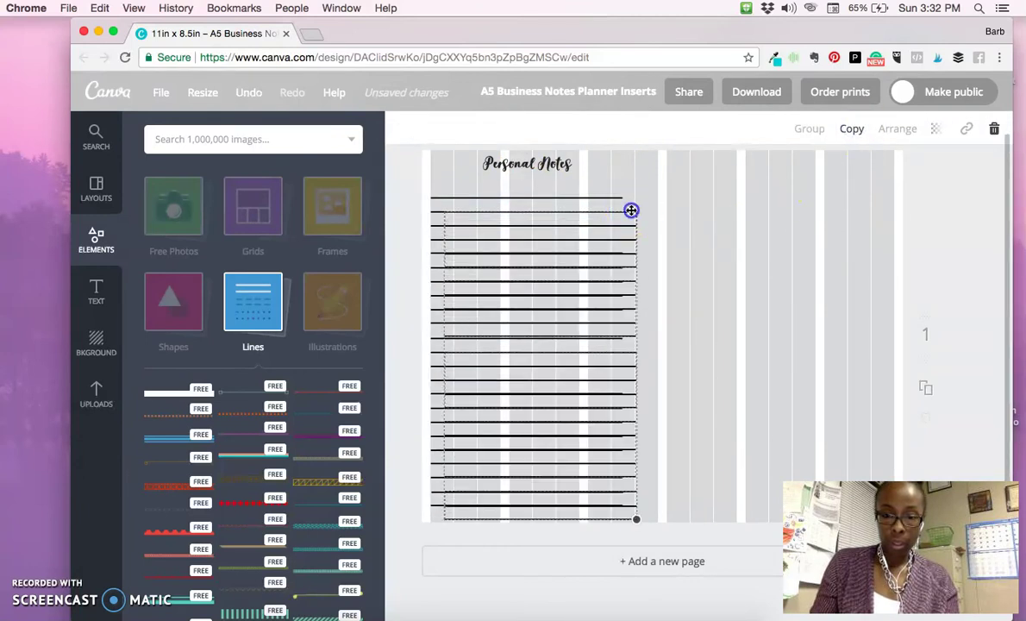
drag(637, 211, 879, 188)
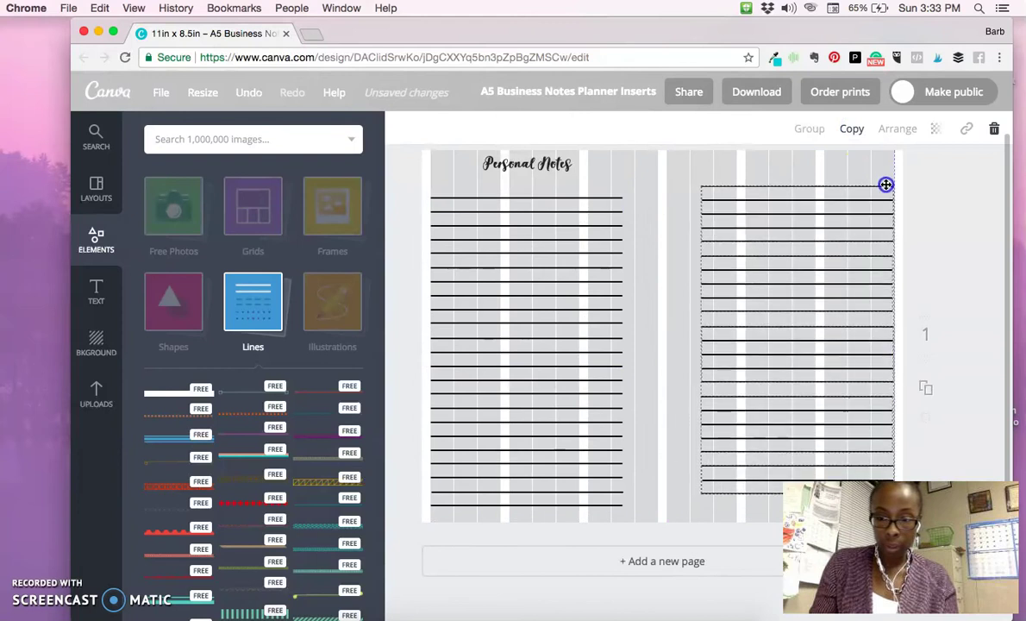
mouse_move(885, 184)
mouse_down()
mouse_move(856, 184)
mouse_move(886, 186)
mouse_move(884, 198)
mouse_up()
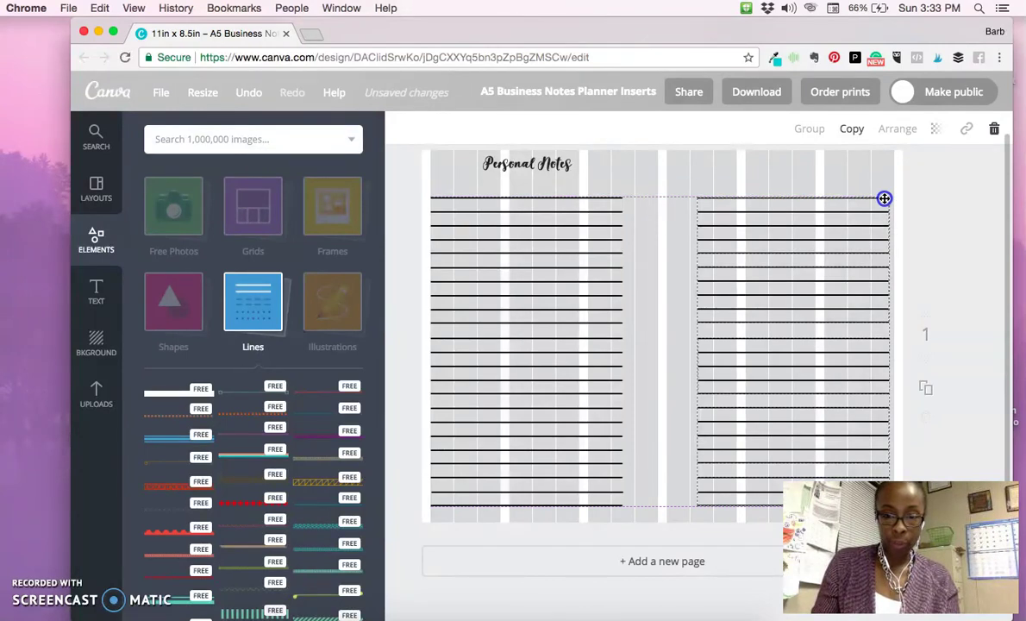
- Duplicate the Personal Notes heading and place it above the right column
click(554, 160)
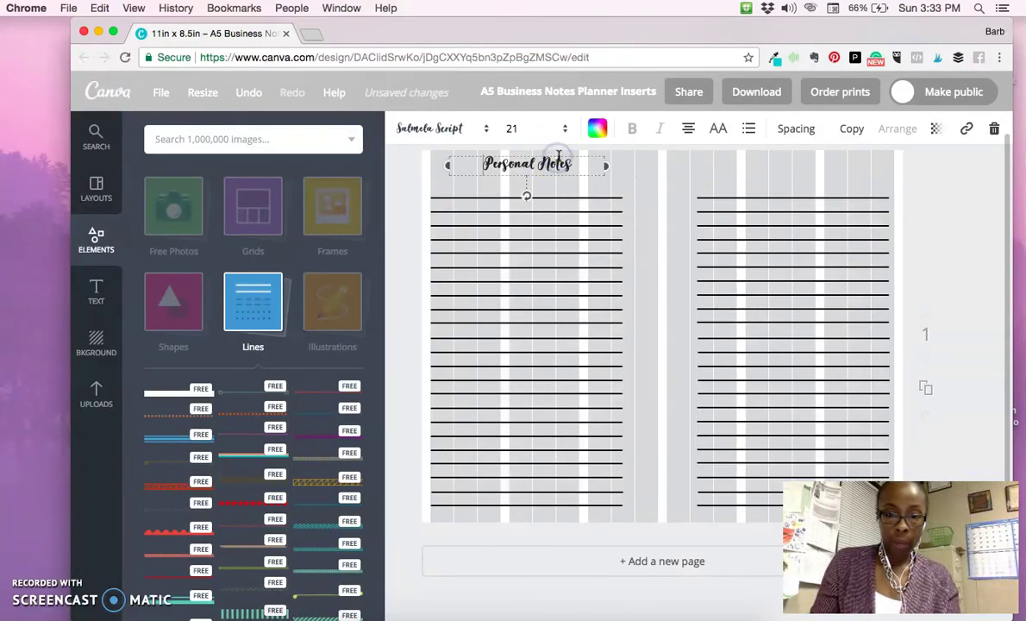
click(844, 131)
drag(584, 172, 835, 163)
click(935, 193)
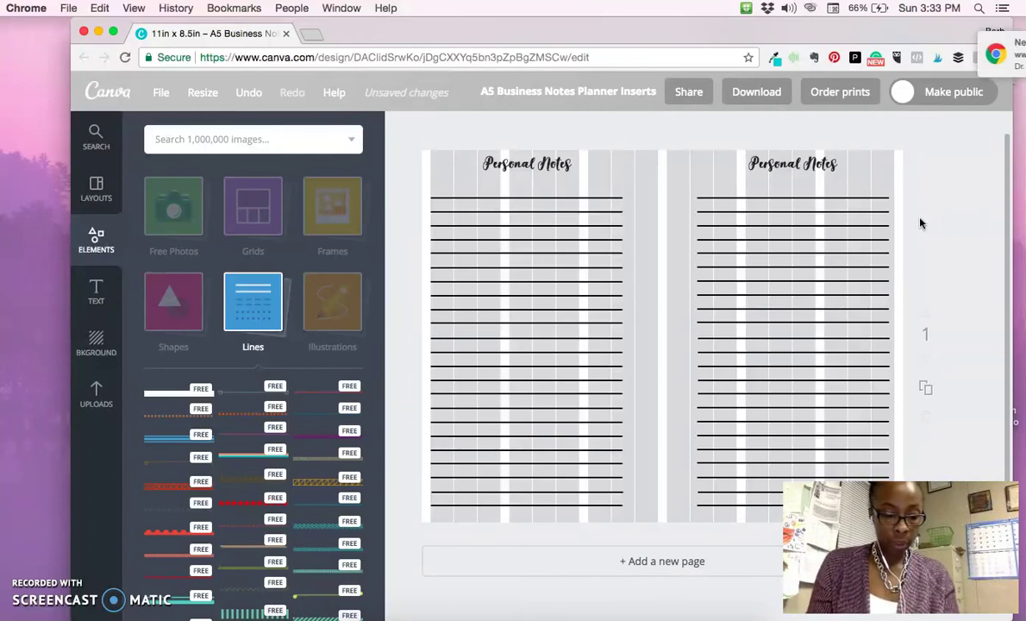
- Dismiss the Chrome notification and remove the grey column grid from the Personal Notes page
click(985, 42)
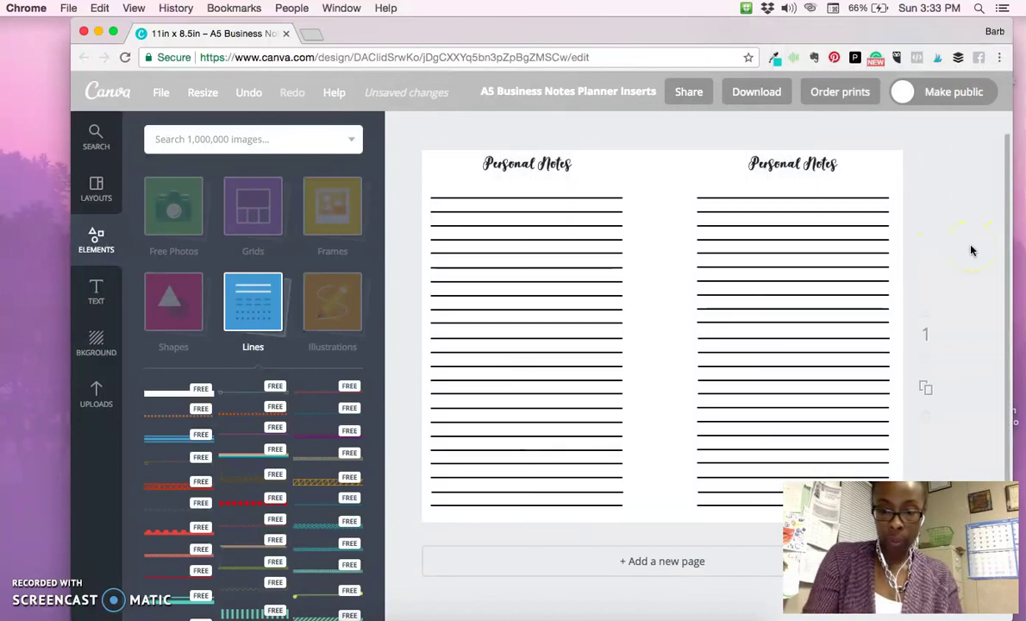
click(935, 201)
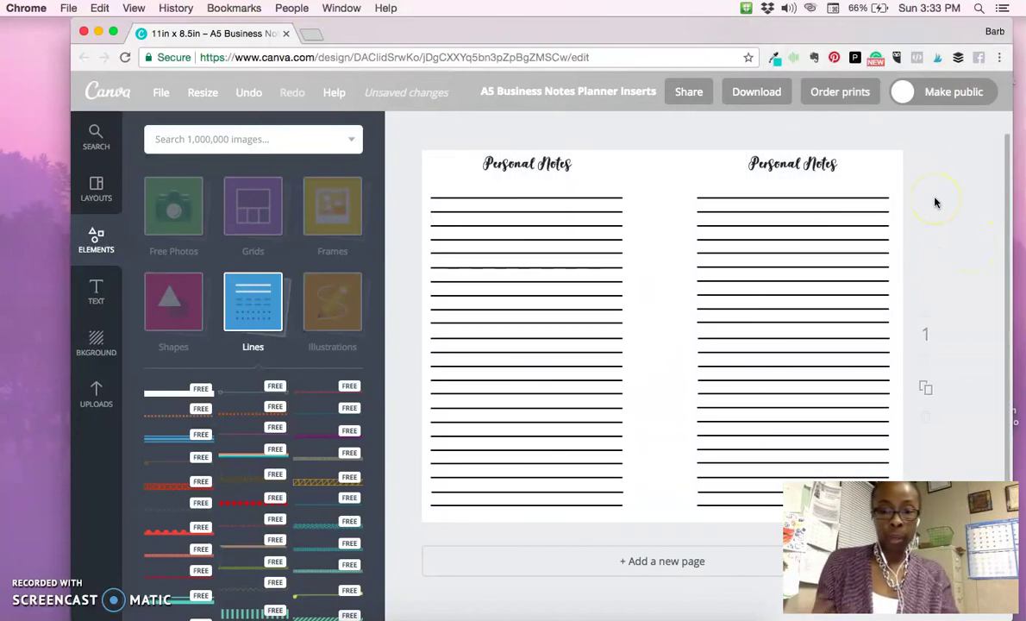